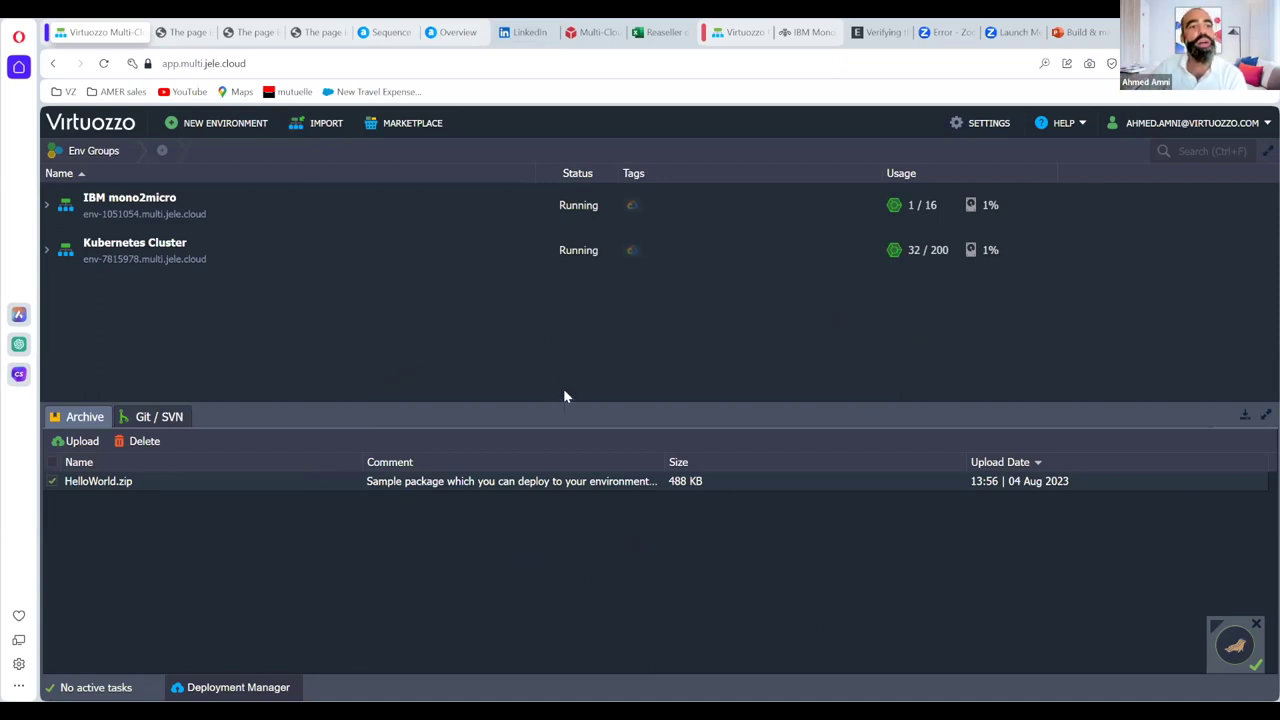
Start a new Java environment with the Tomcat application server and add an NGINX load balancer in front of it.
click(188, 128)
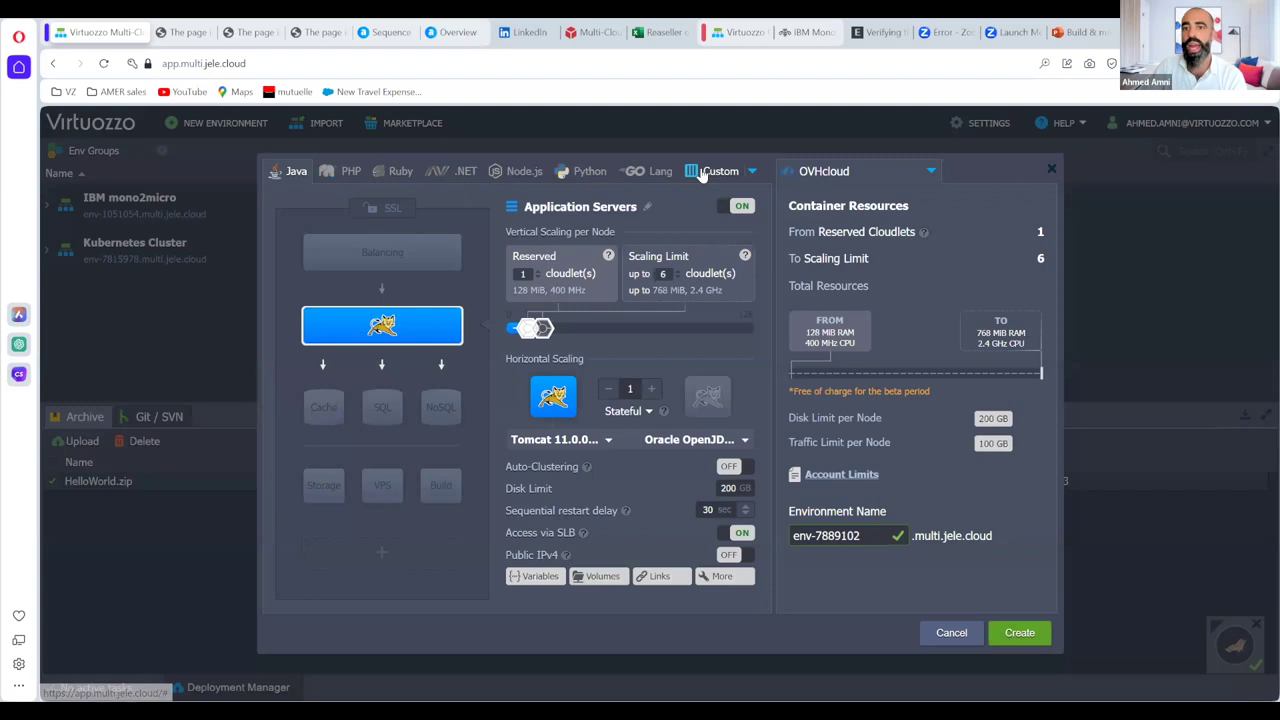
click(716, 171)
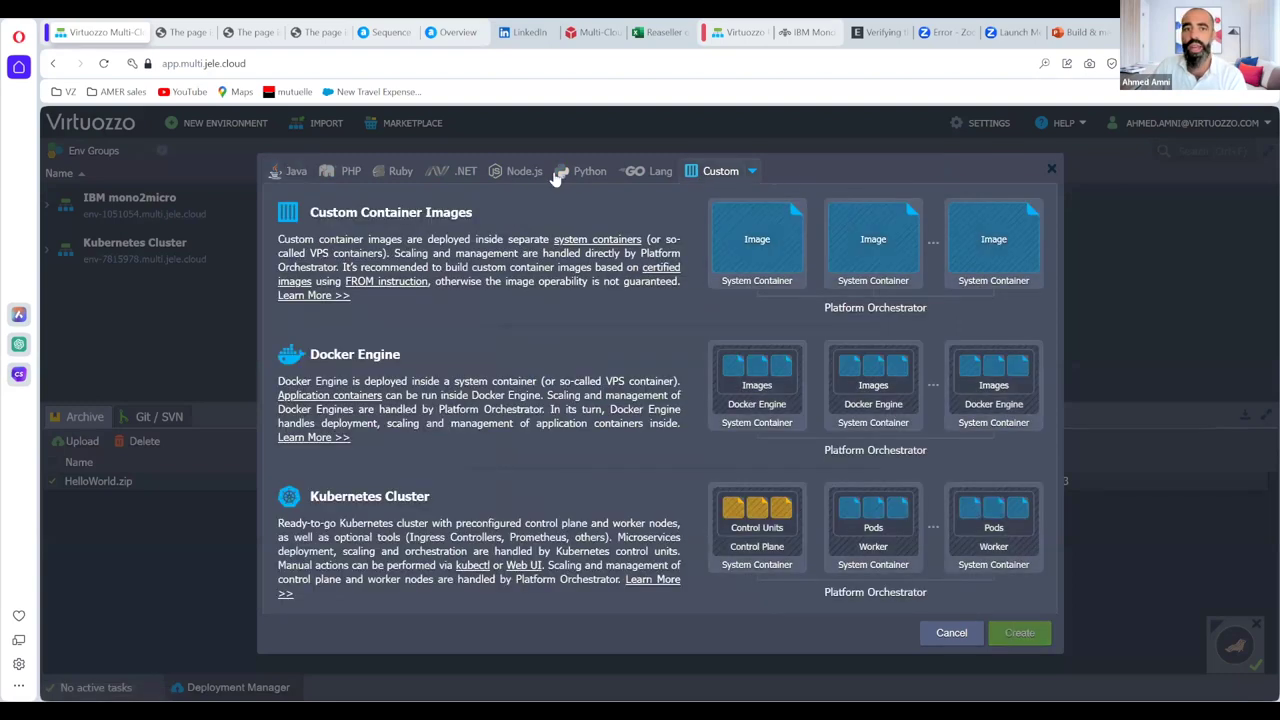
click(640, 176)
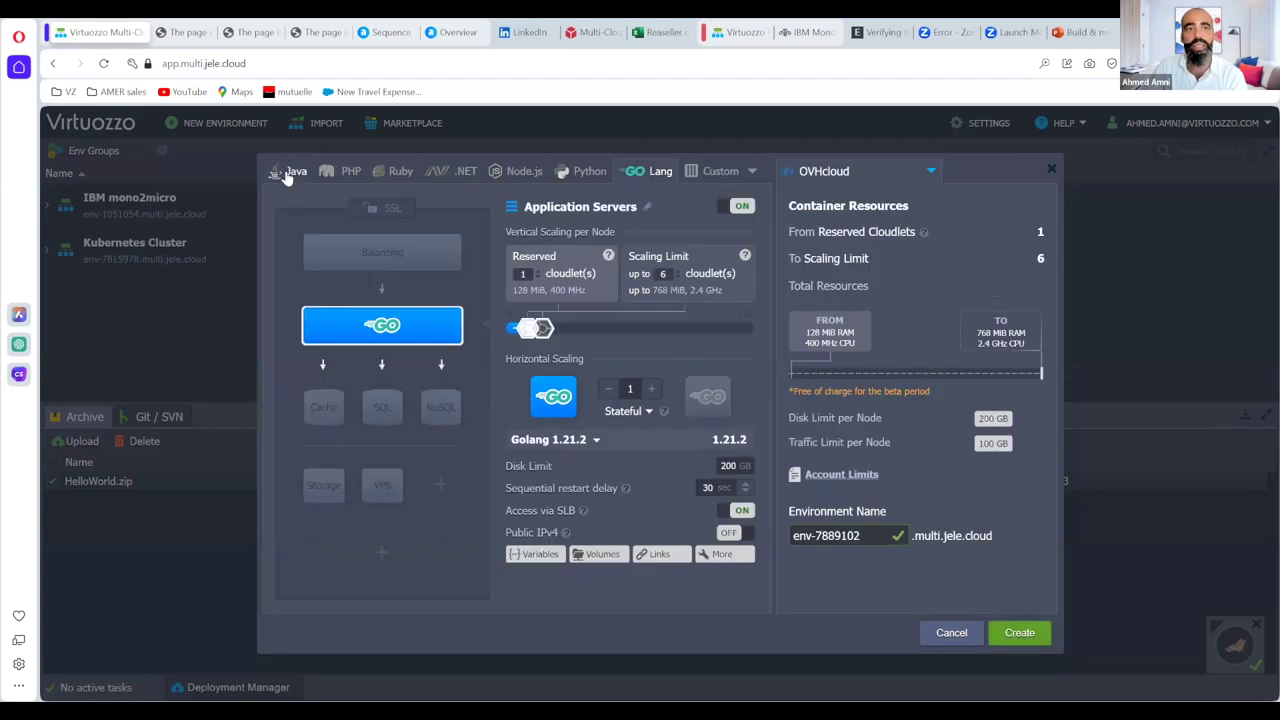
click(289, 175)
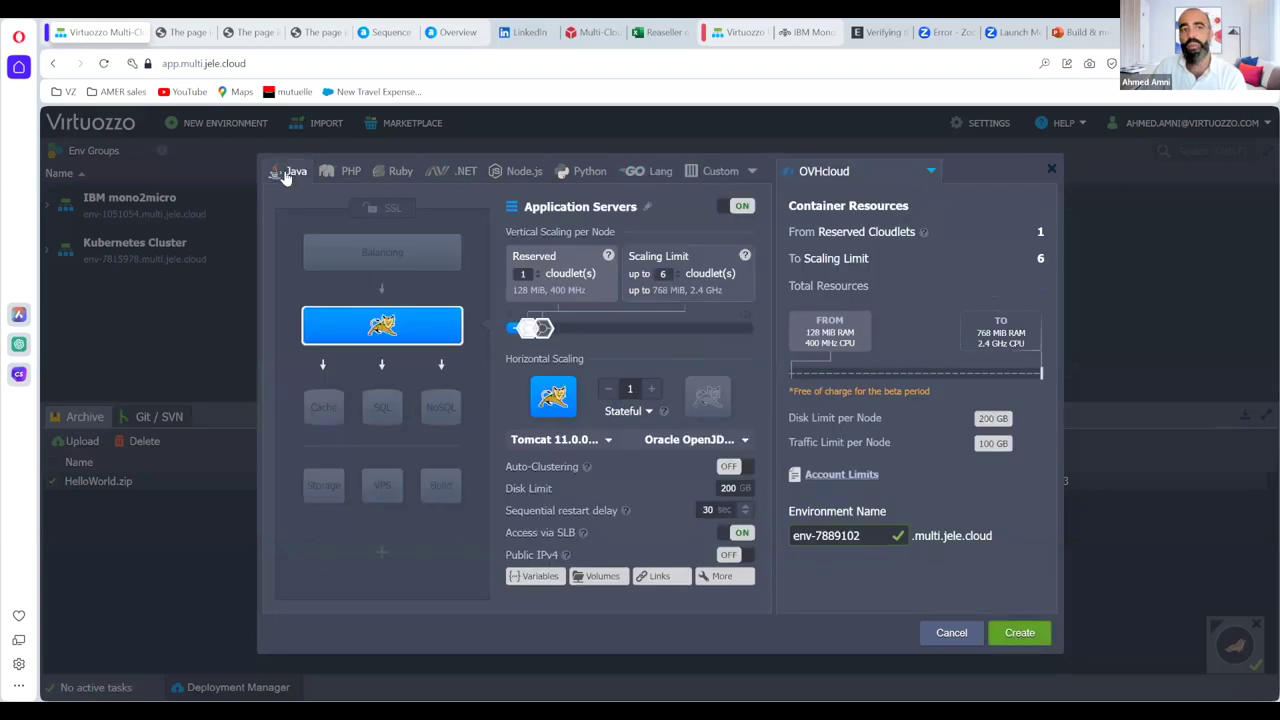
click(375, 258)
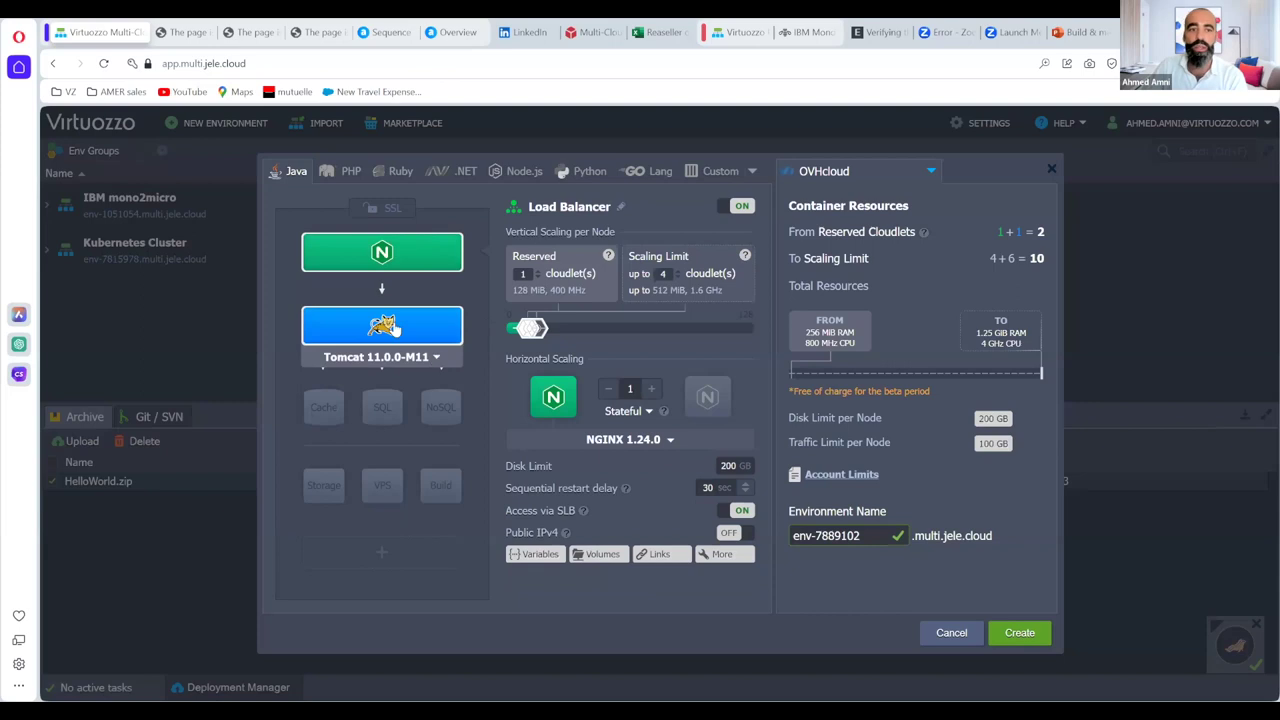
click(394, 357)
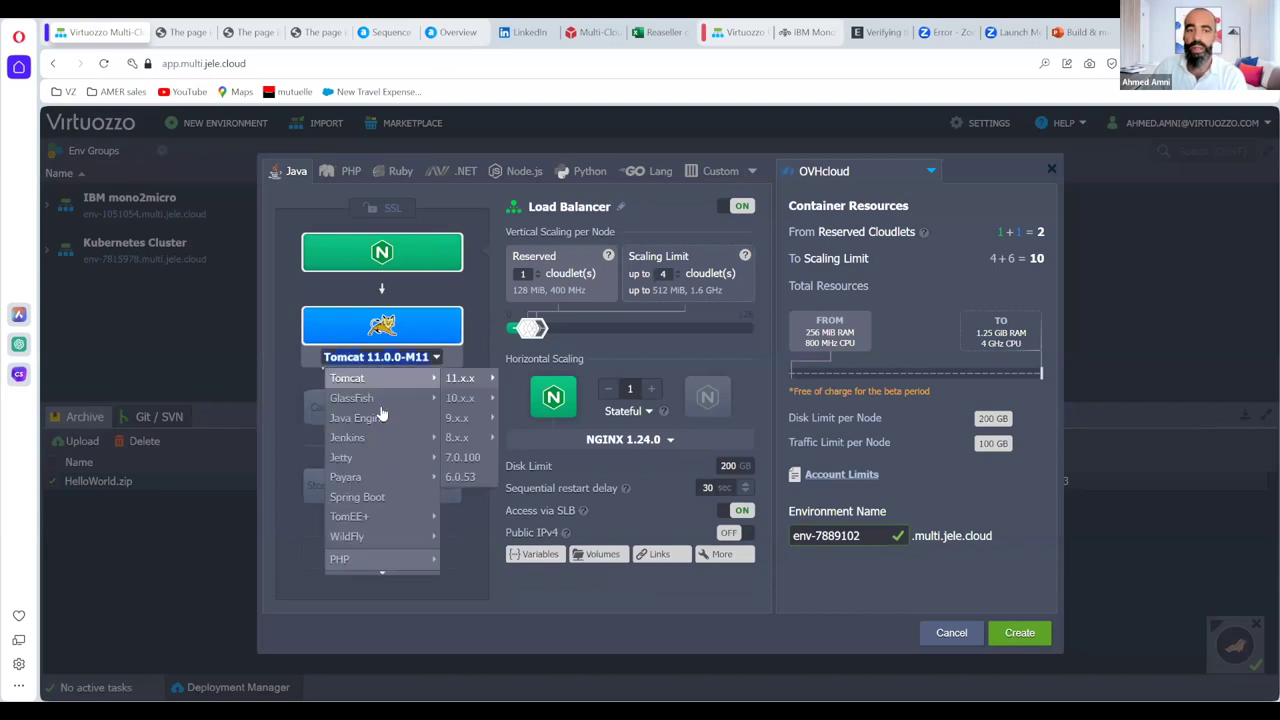
click(308, 372)
Add a MariaDB 11.0.2 SQL database and a MongoDB 4.0.2 NoSQL database to the environment topology.
click(324, 409)
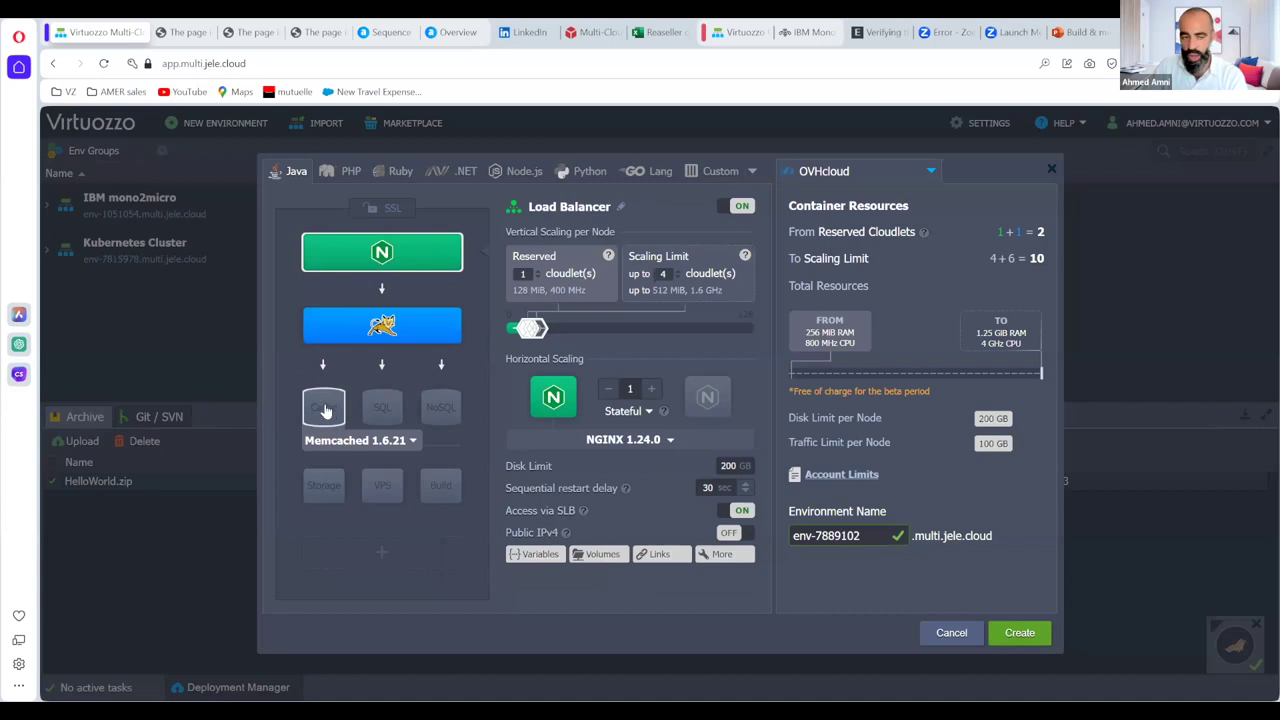
click(377, 404)
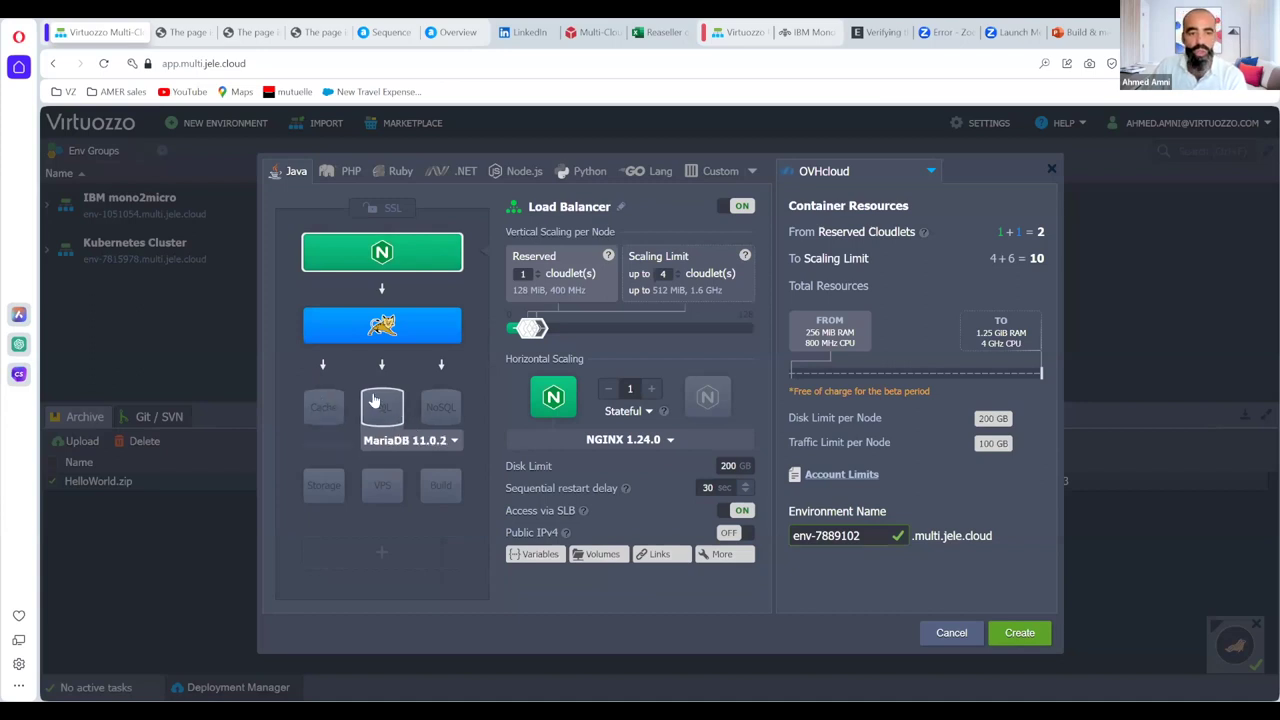
click(394, 440)
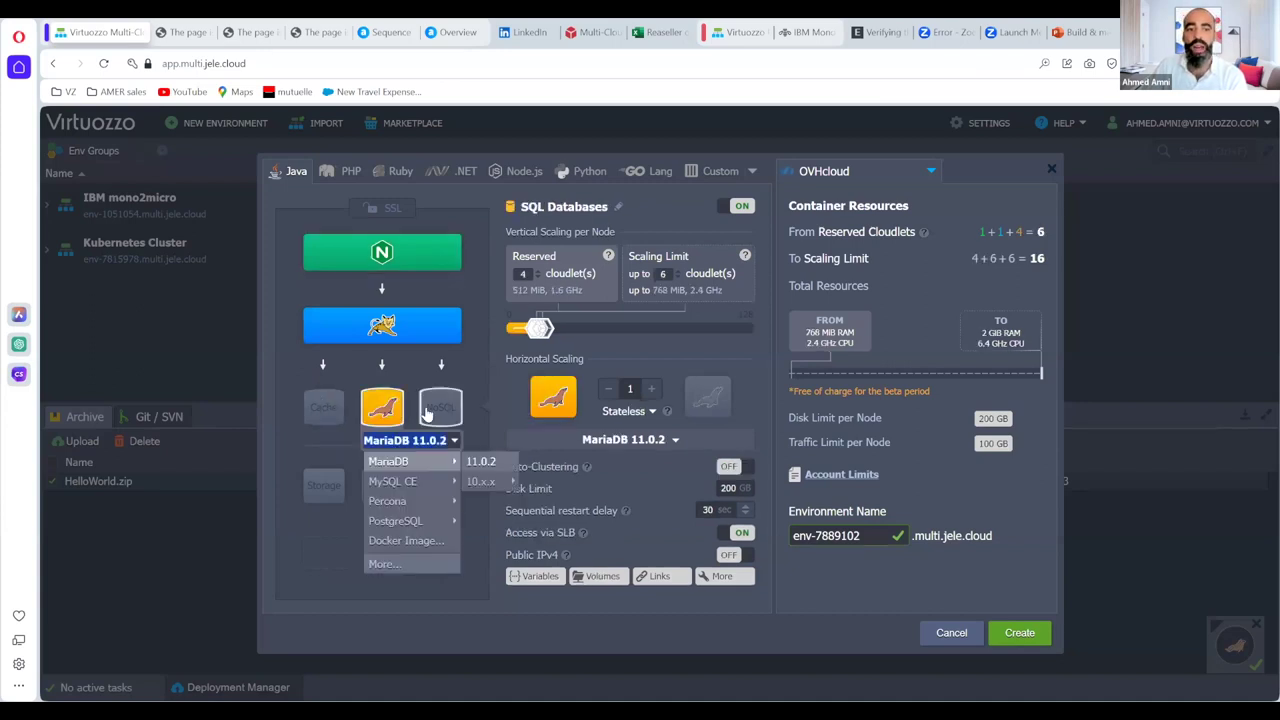
click(441, 407)
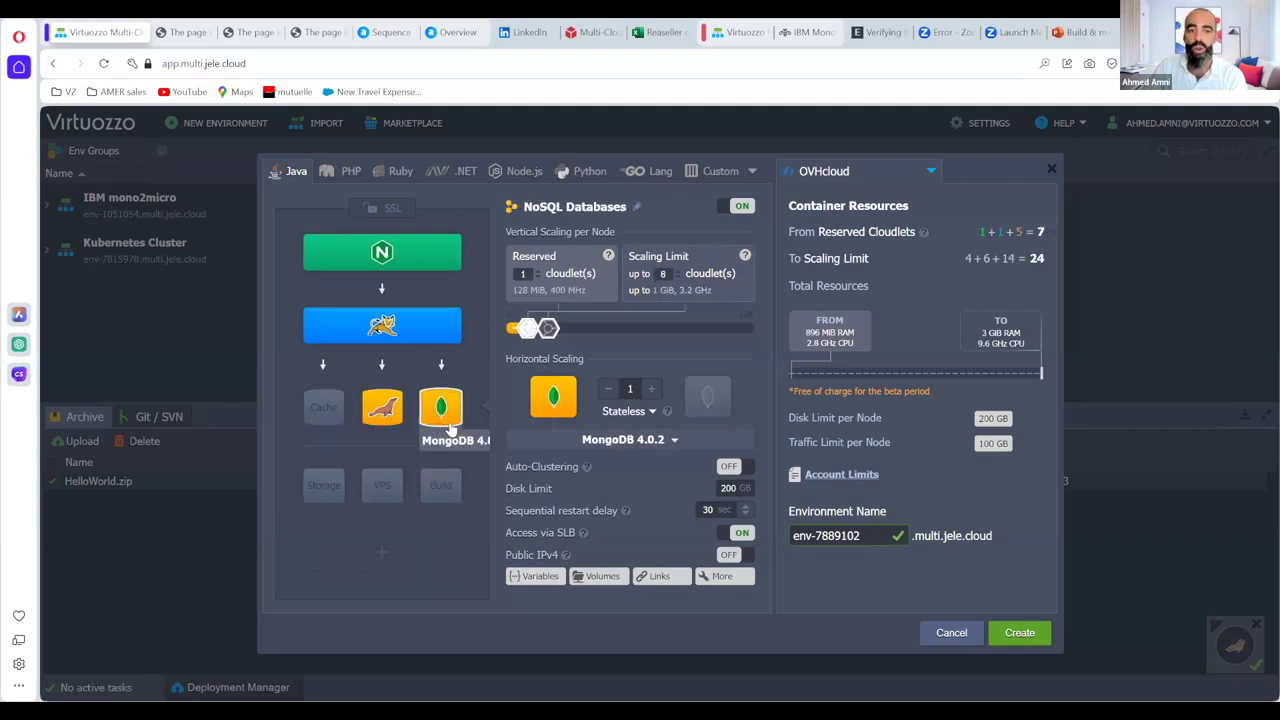
click(440, 439)
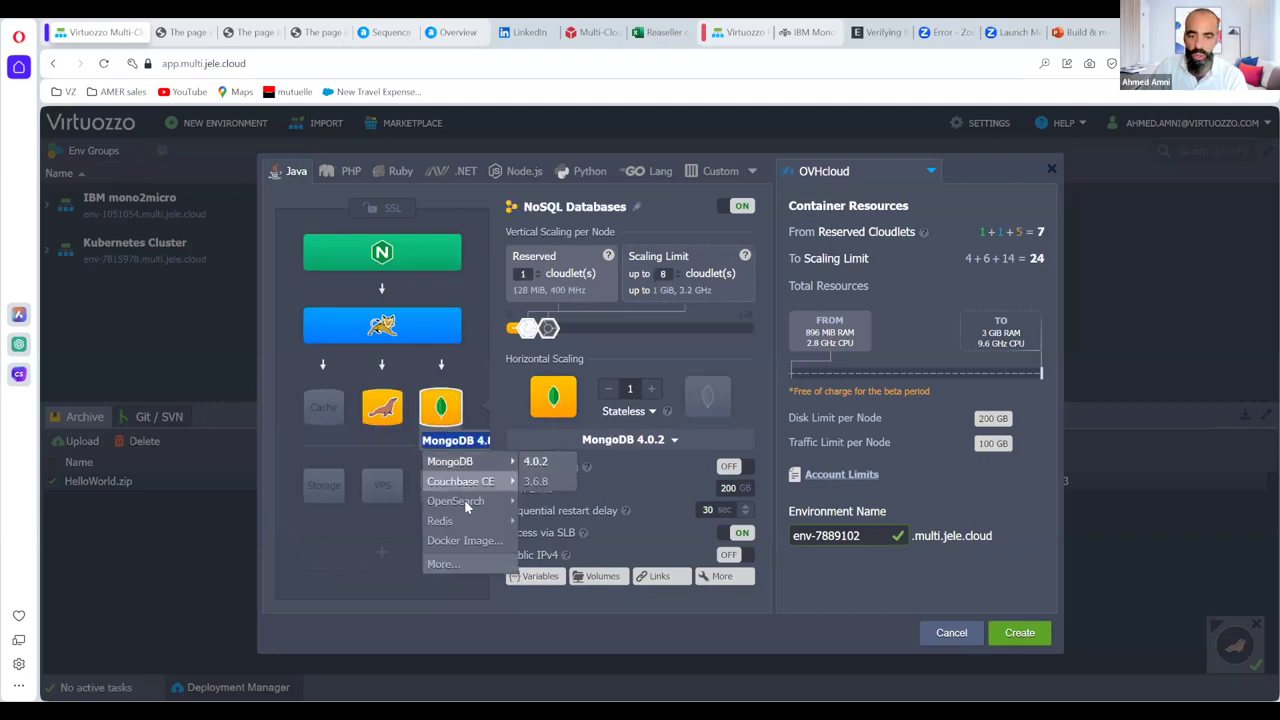
Set the MongoDB node's vertical scaling to 9 reserved cloudlets and a scaling limit of 32 cloudlets.
click(530, 338)
mouse_move(548, 333)
mouse_down()
mouse_move(571, 330)
mouse_move(554, 330)
mouse_up()
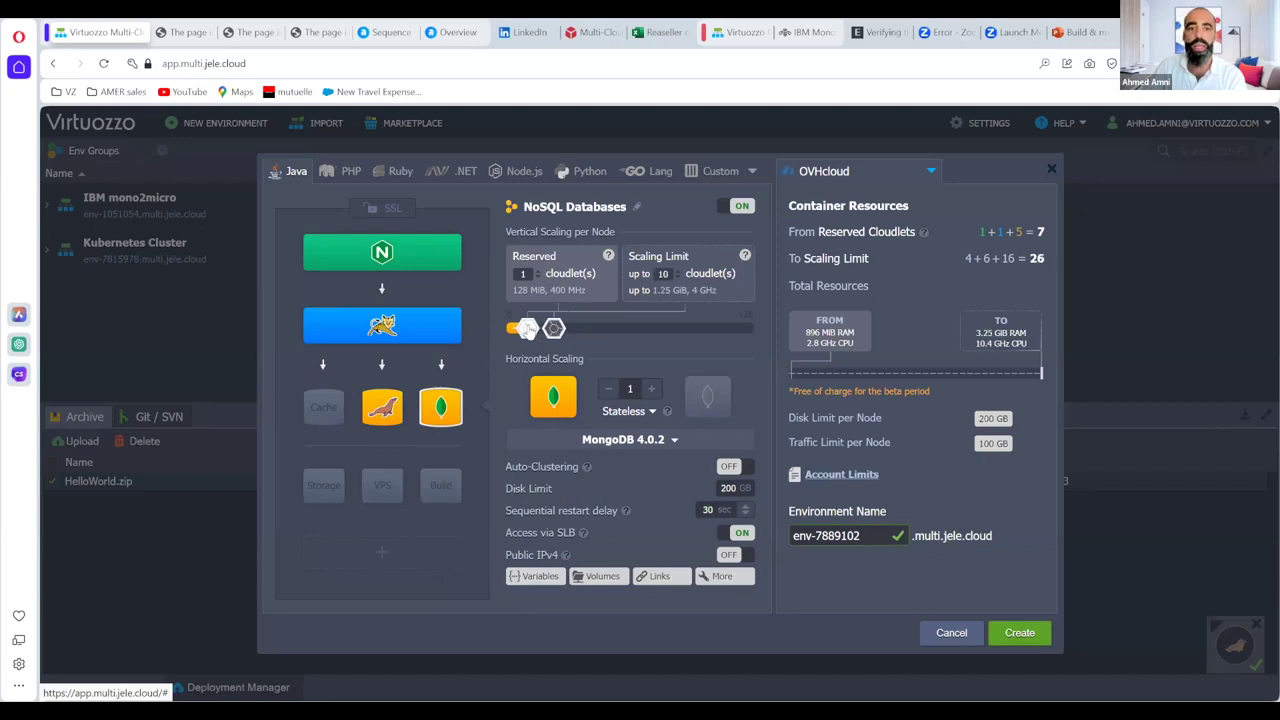
drag(526, 330, 601, 332)
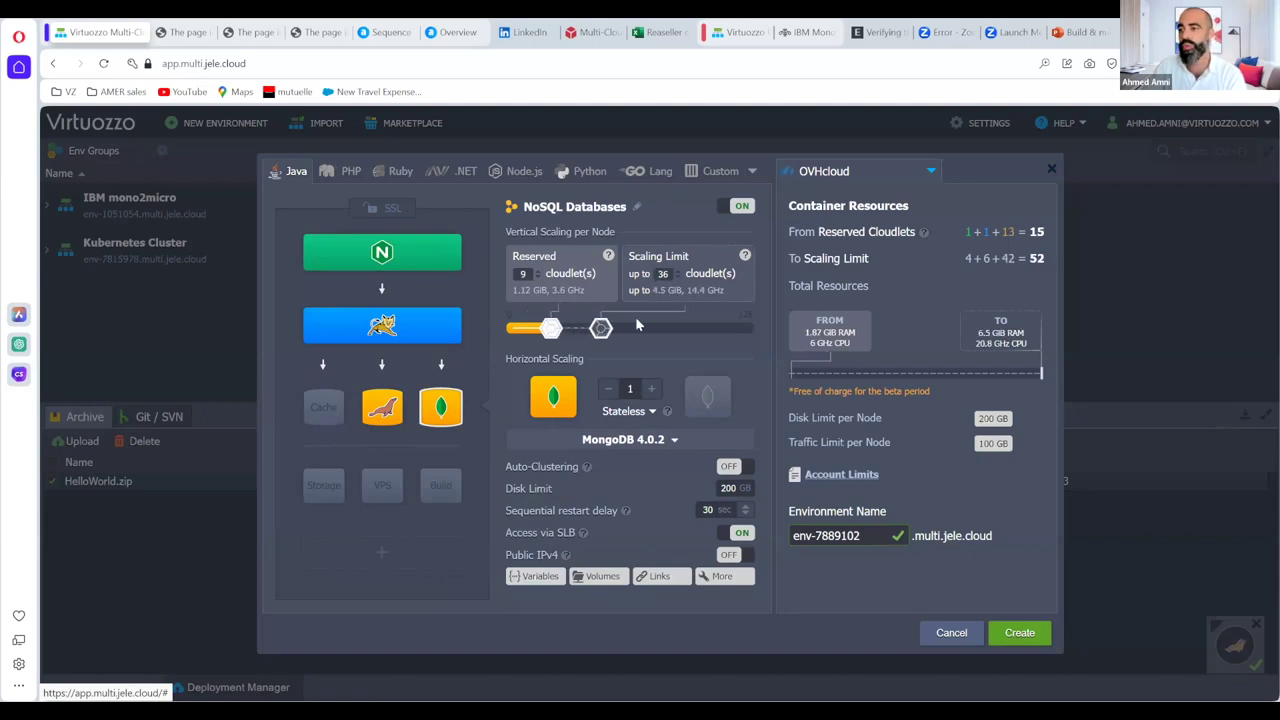
drag(601, 332, 594, 331)
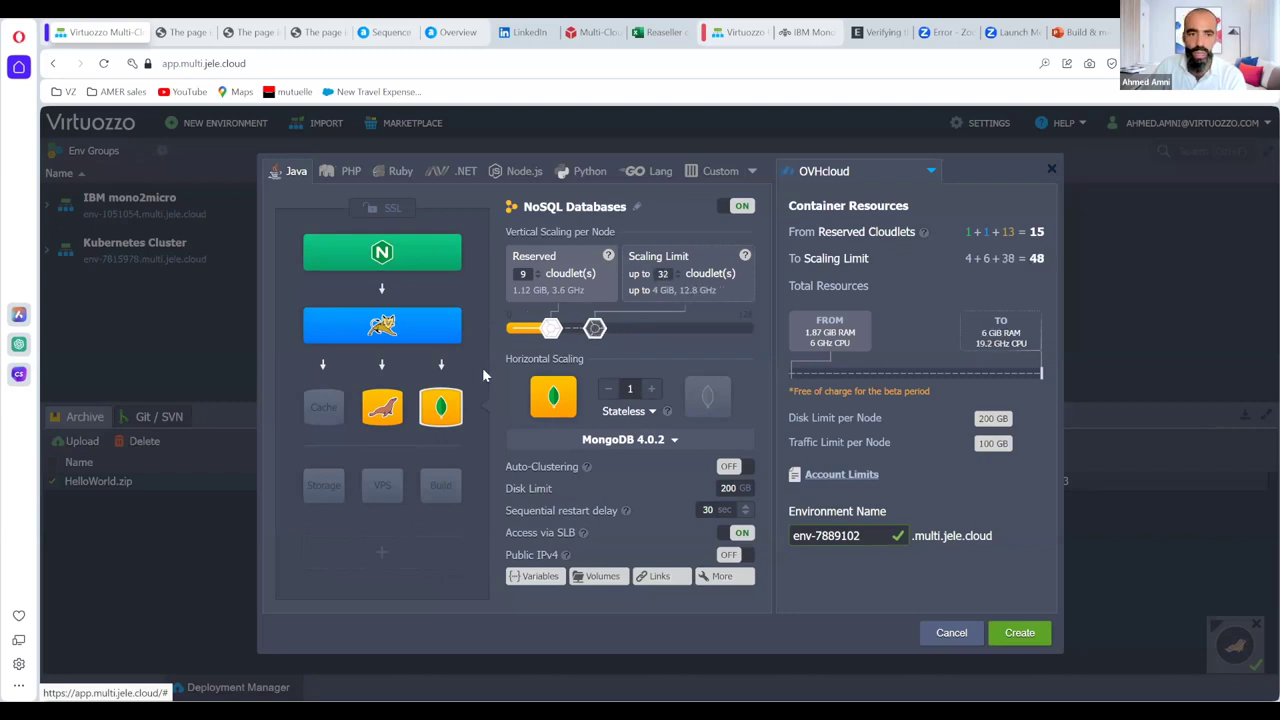
Enable auto-clustering for the MariaDB database and set its replication scheme to Primary-Primary.
click(381, 410)
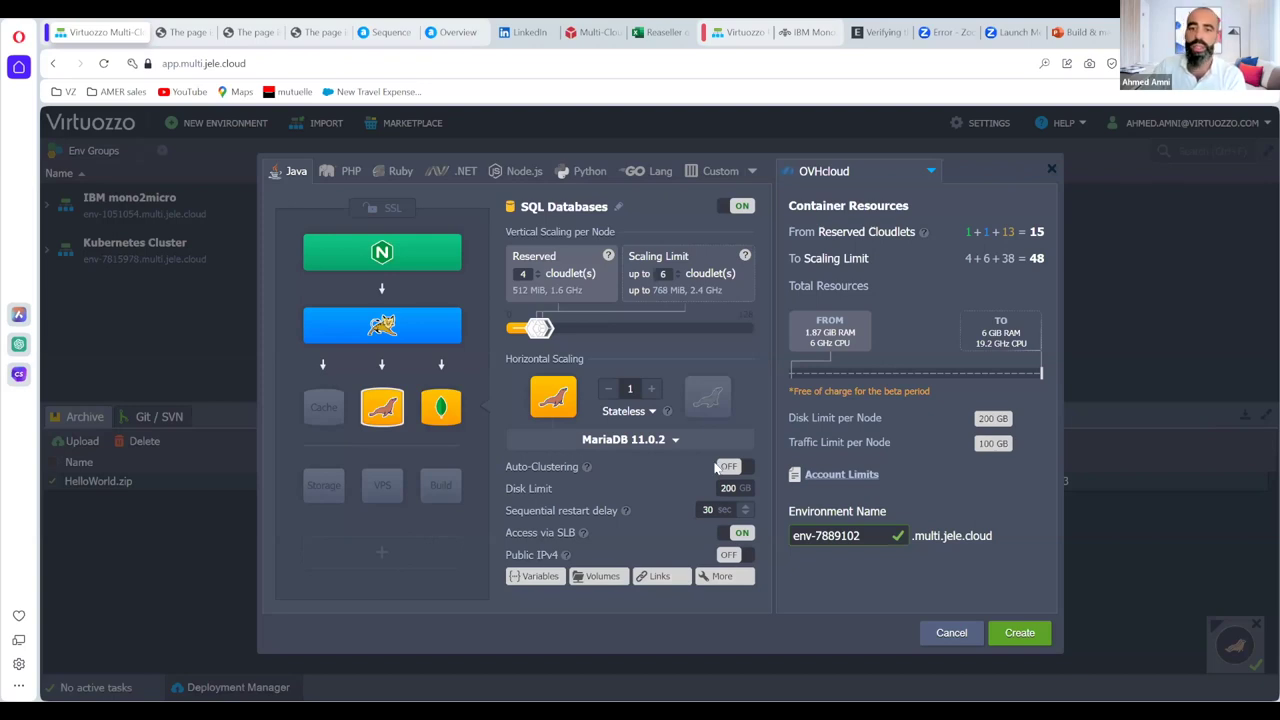
click(741, 470)
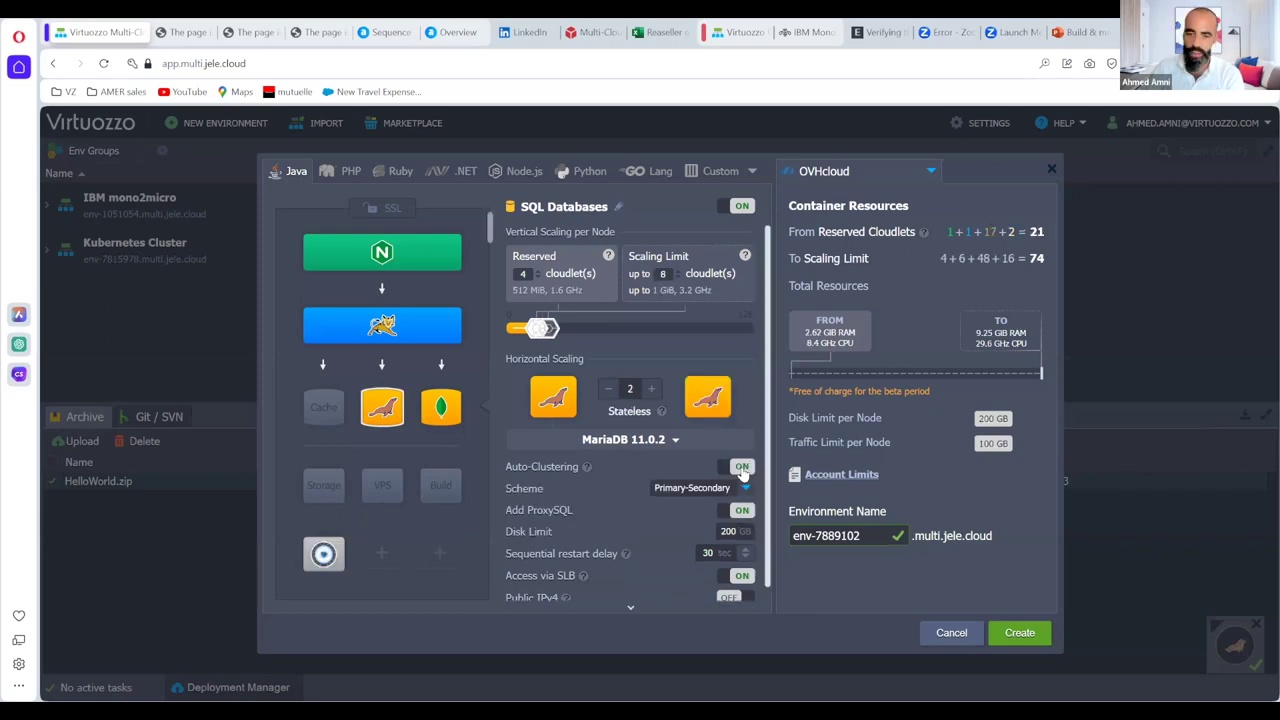
scroll(675, 420, down, 1)
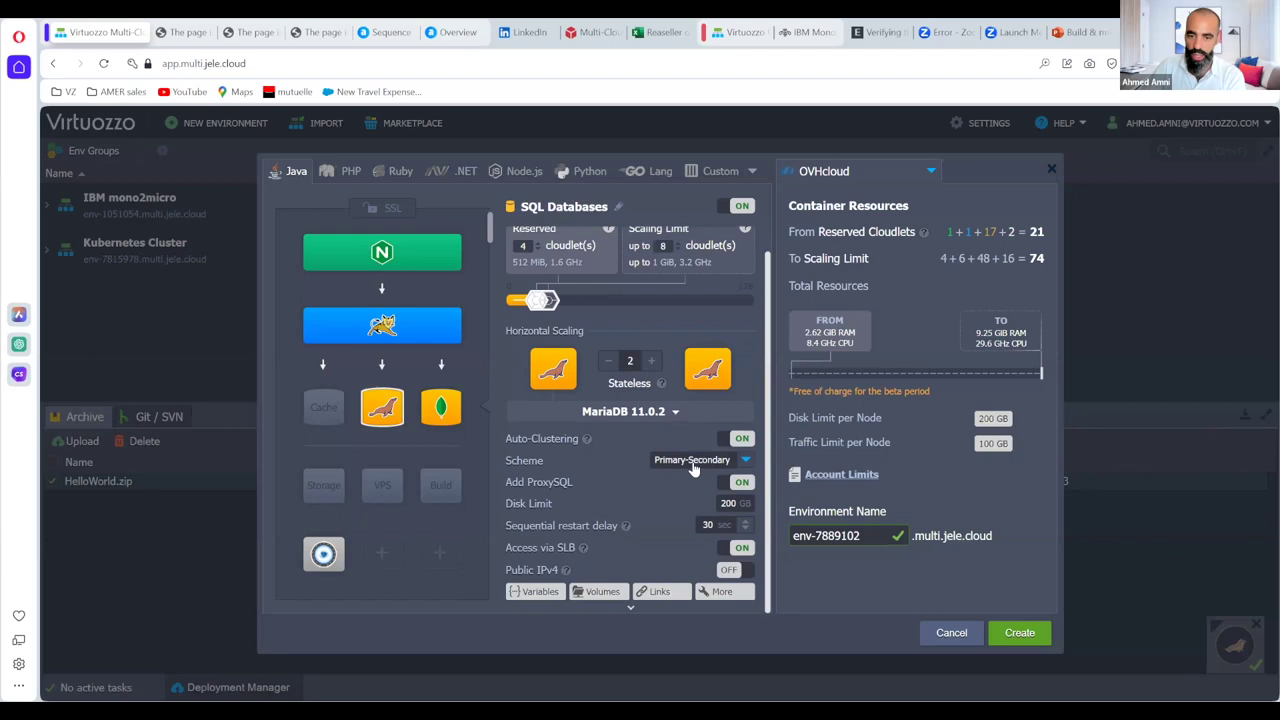
click(693, 462)
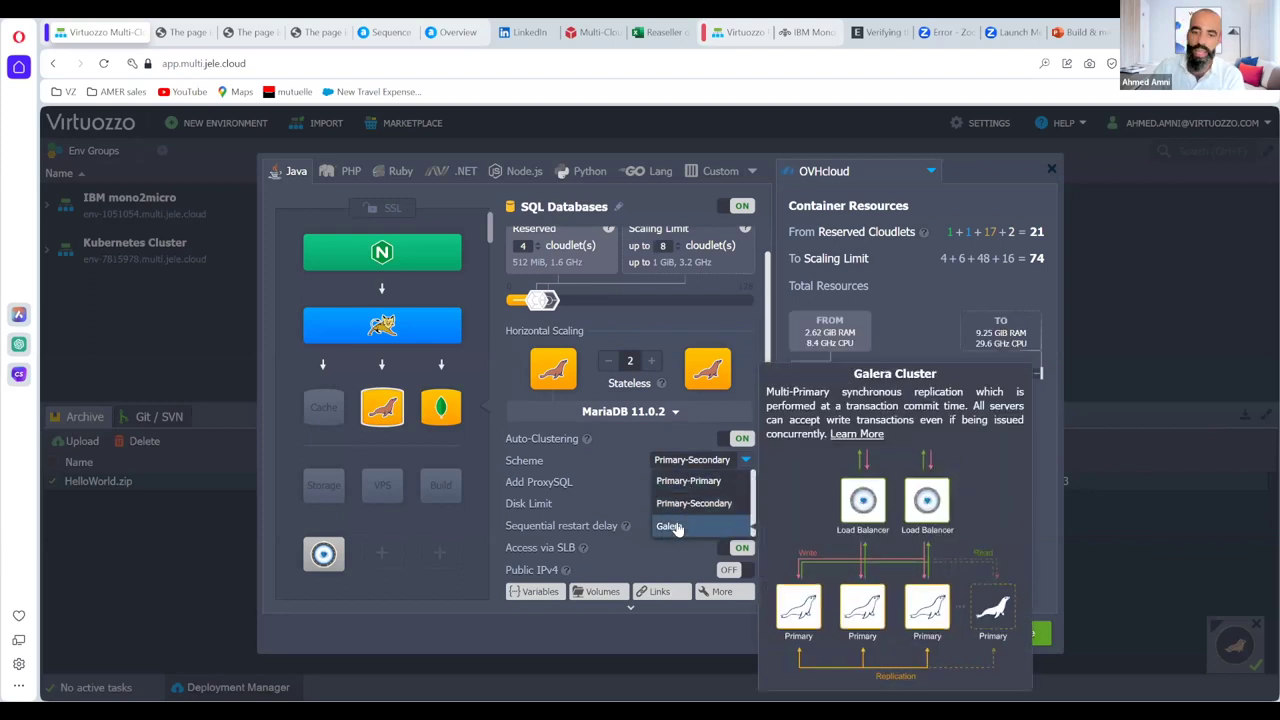
click(690, 503)
click(690, 462)
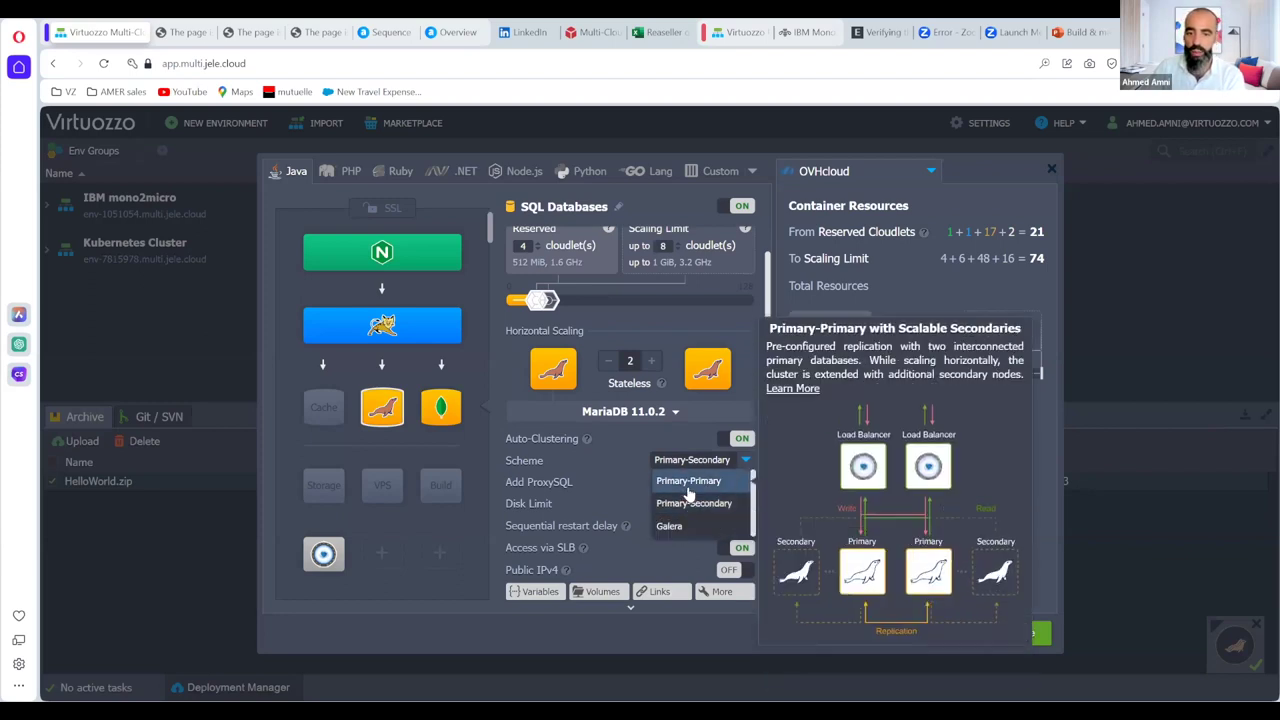
click(688, 481)
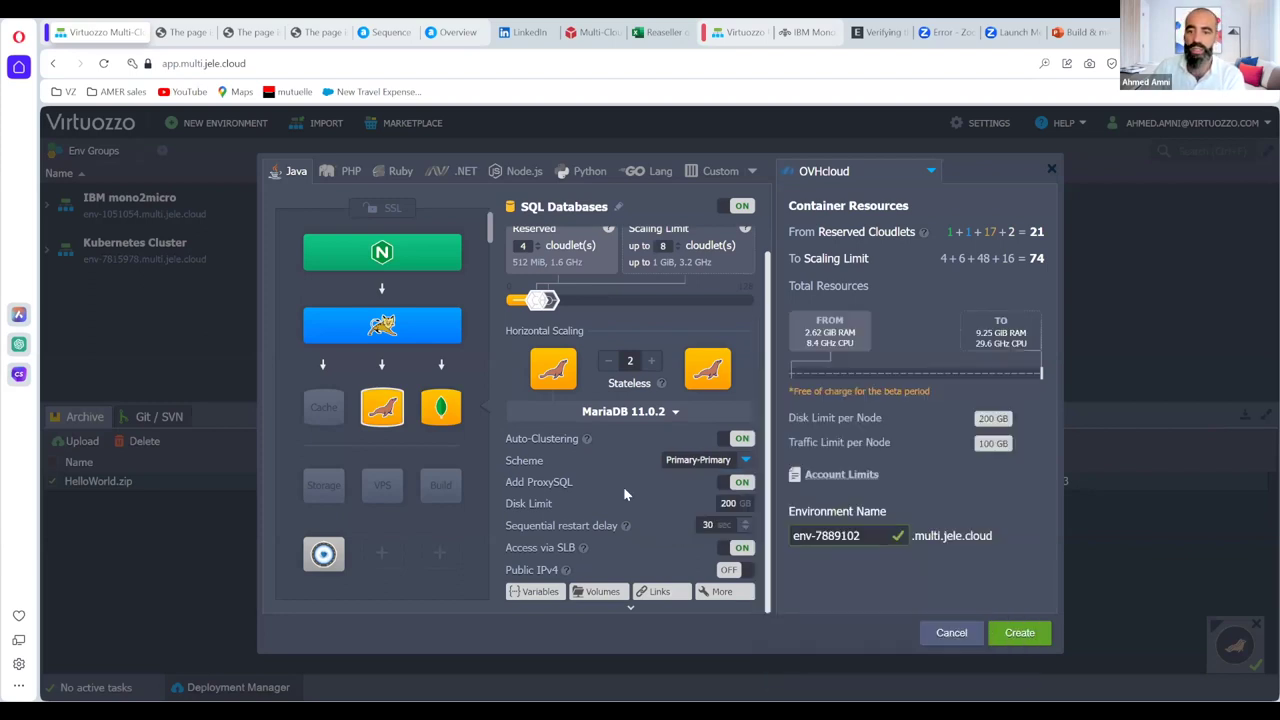
Select OVHcloud (France, Paris) as the region and create the environment.
click(866, 178)
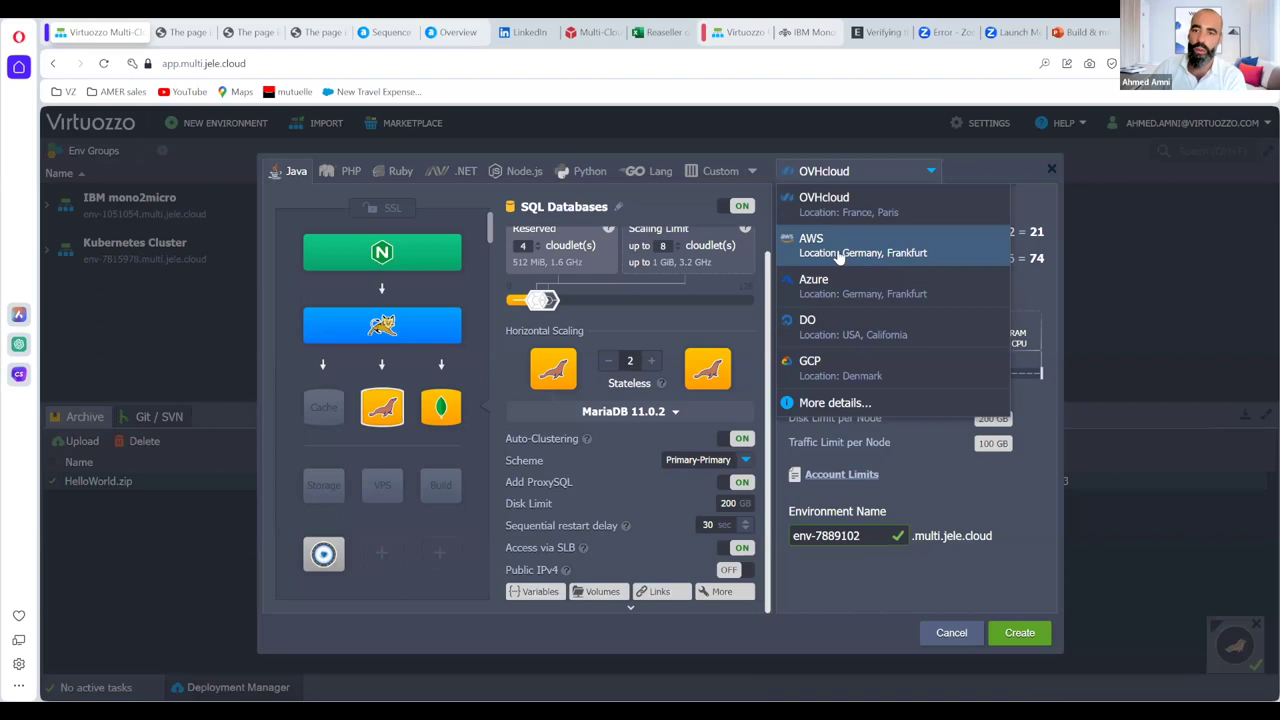
click(834, 209)
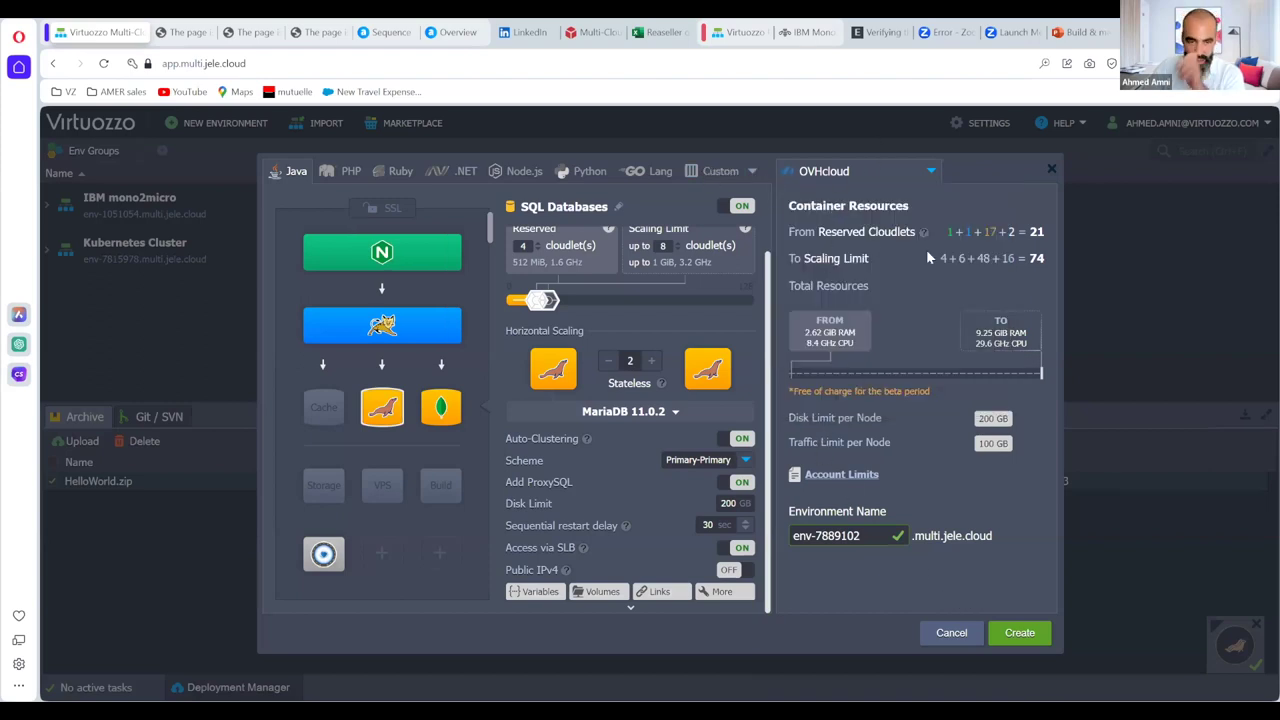
click(1010, 636)
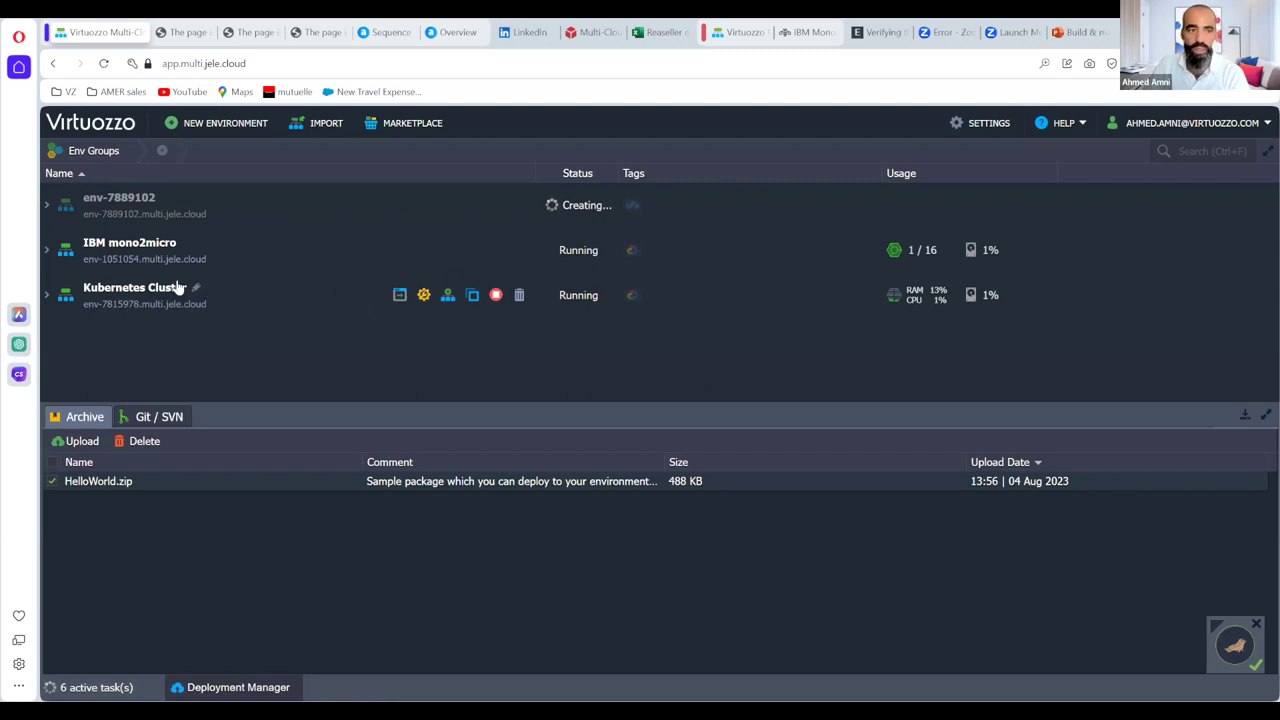
Migrate the Kubernetes Cluster environment to the OVHcloud region with live migration turned off, and confirm the migration.
click(422, 296)
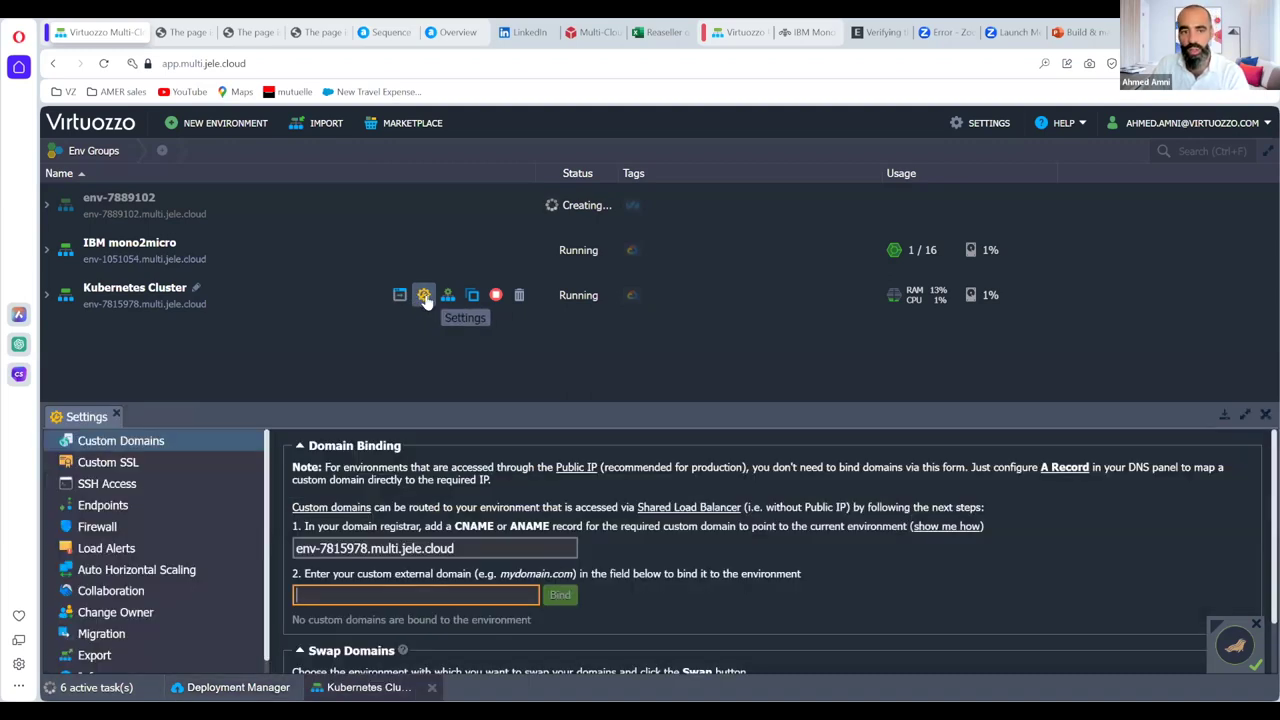
scroll(110, 600, down, 1)
click(103, 620)
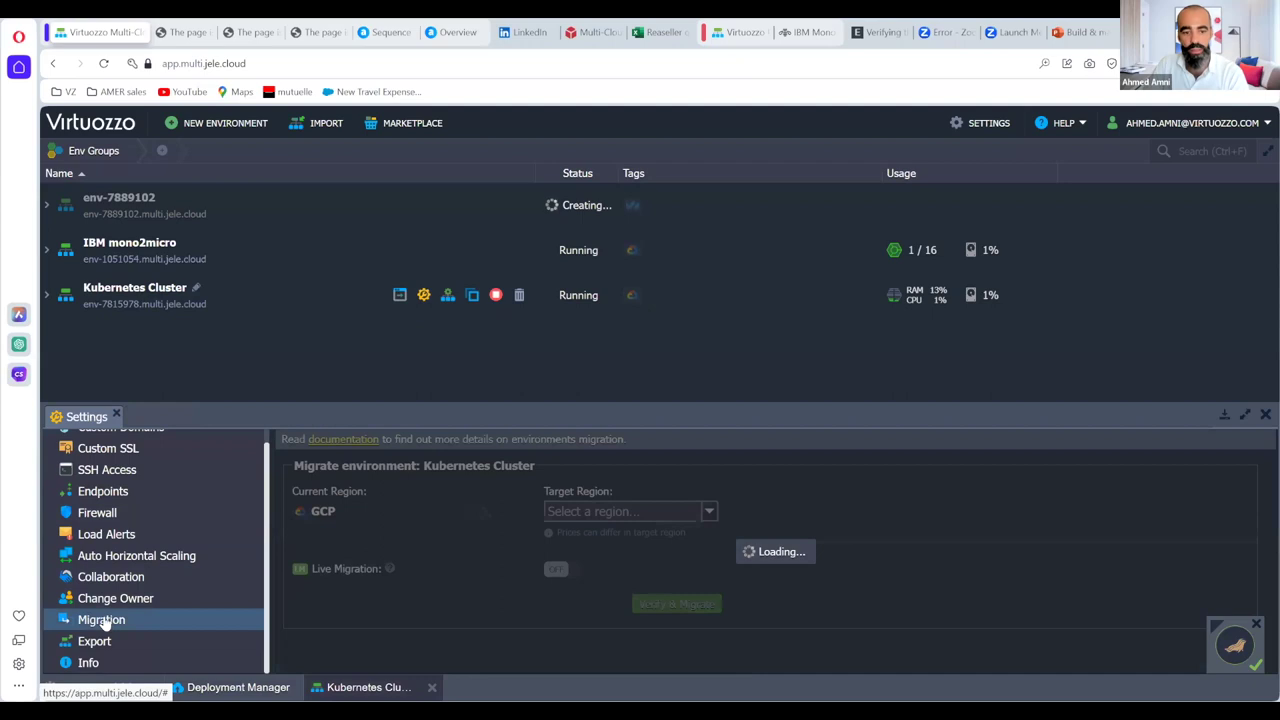
click(699, 508)
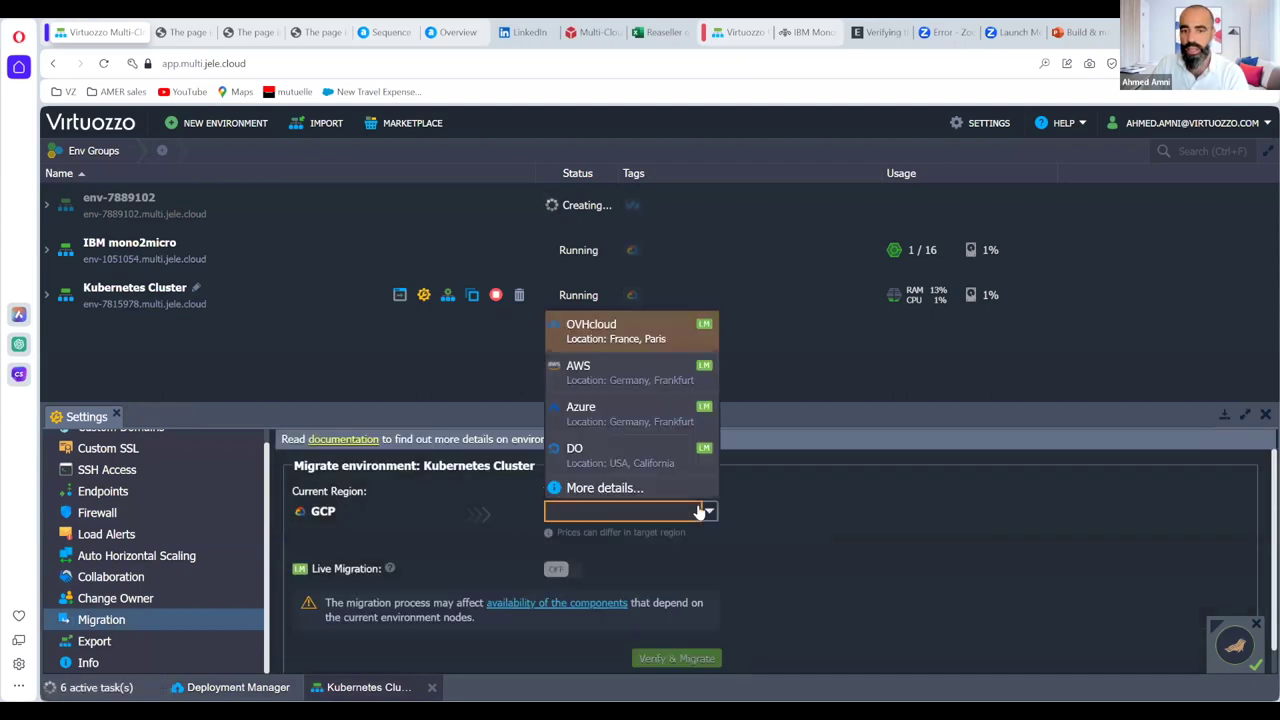
click(623, 343)
scroll(801, 530, down, 1)
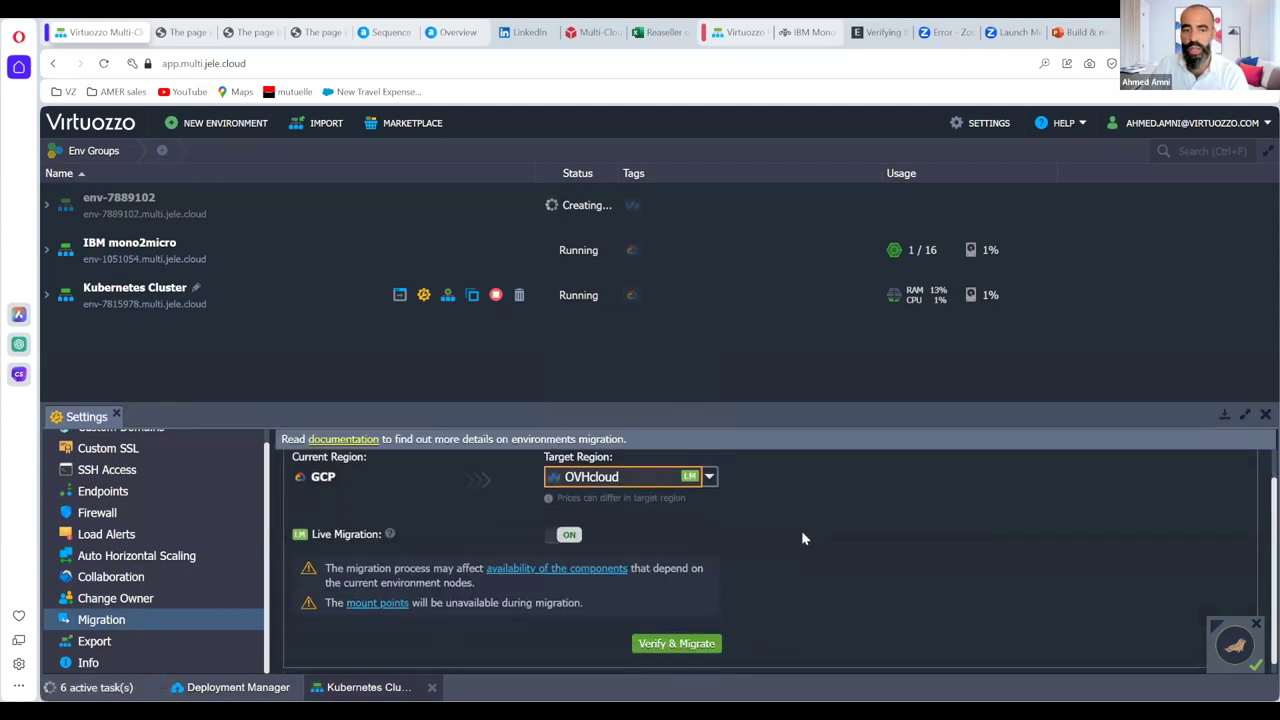
click(555, 527)
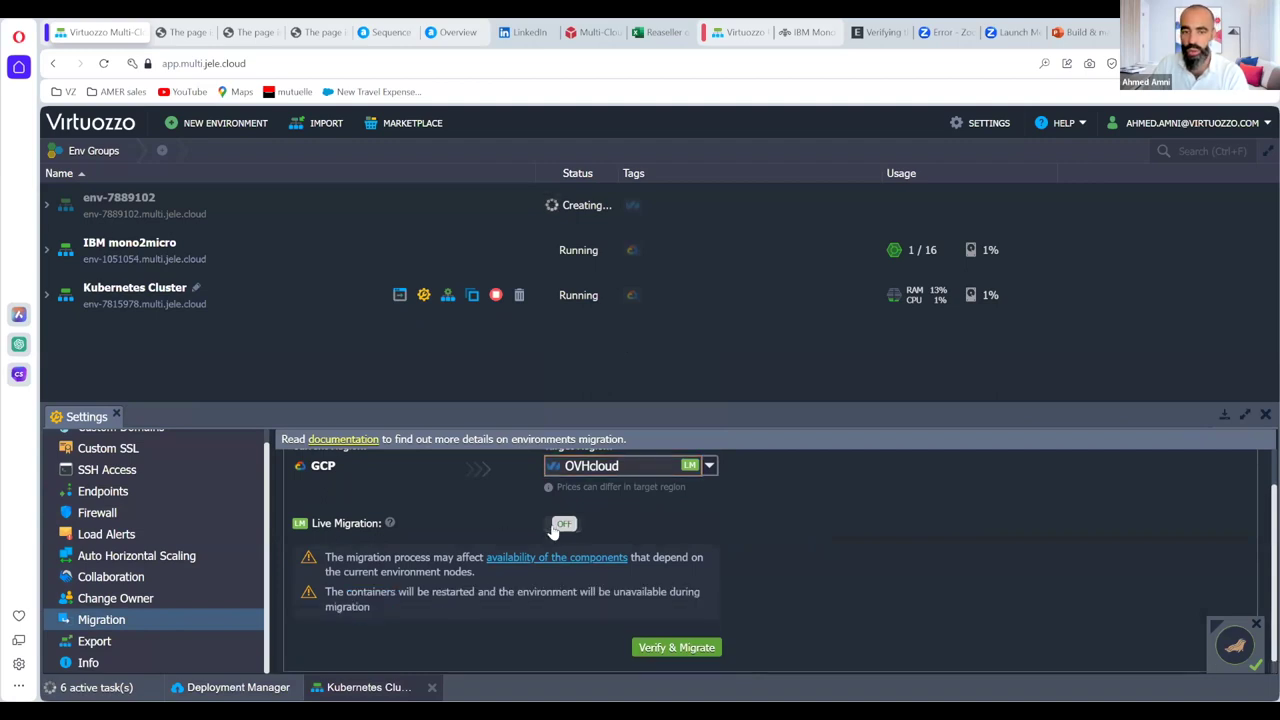
click(663, 648)
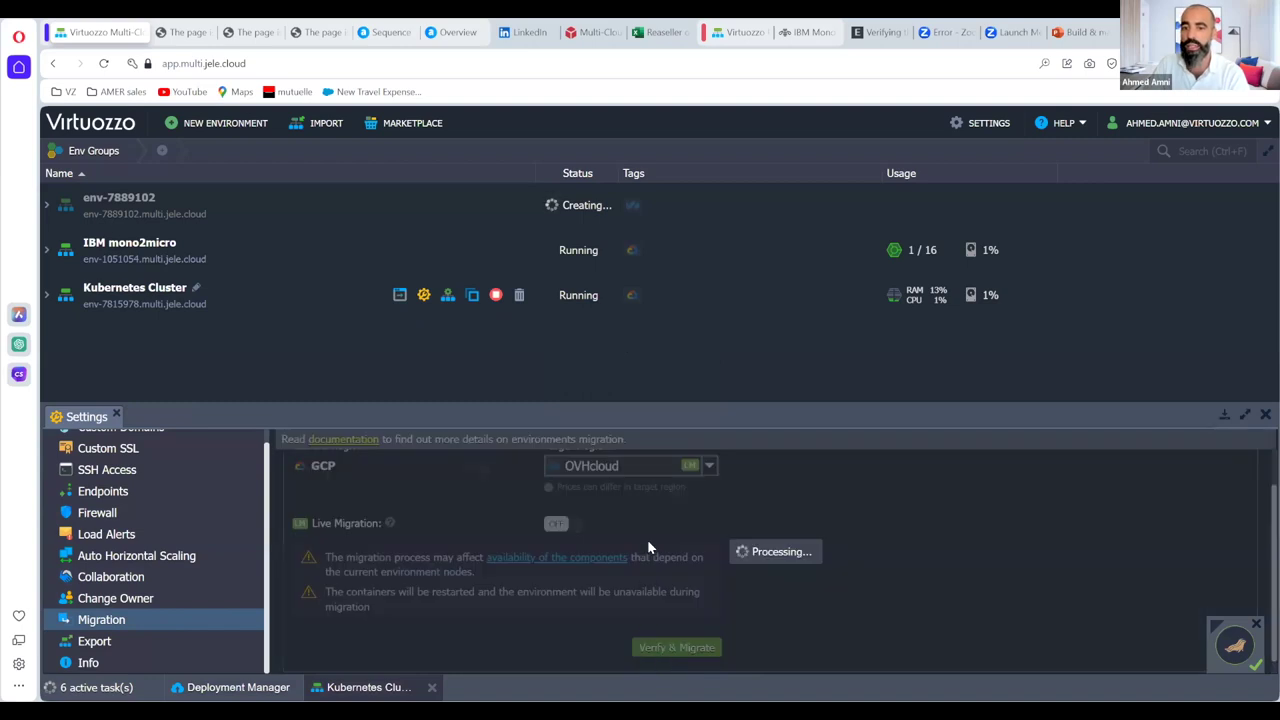
click(626, 438)
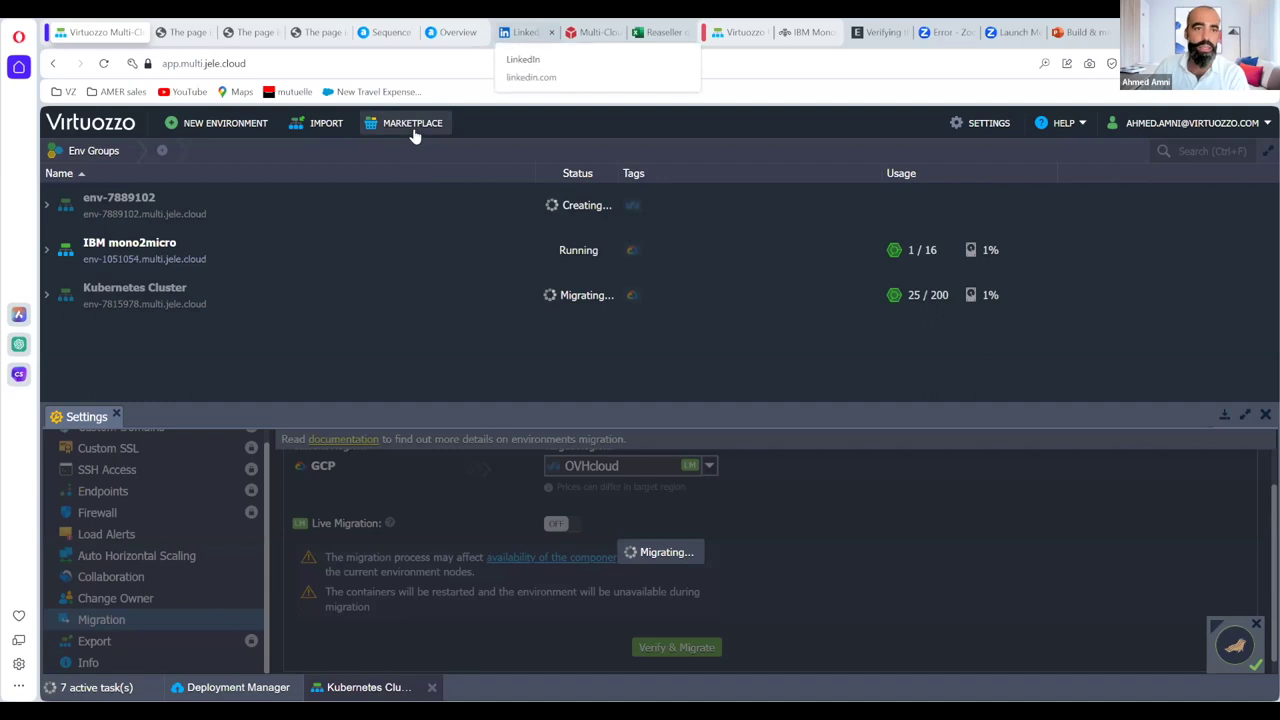
Start the marketplace installation of the MariaDB Multi-Region Cluster and remove Azure from its regions, keeping AWS, GCP and OVHcloud.
click(413, 127)
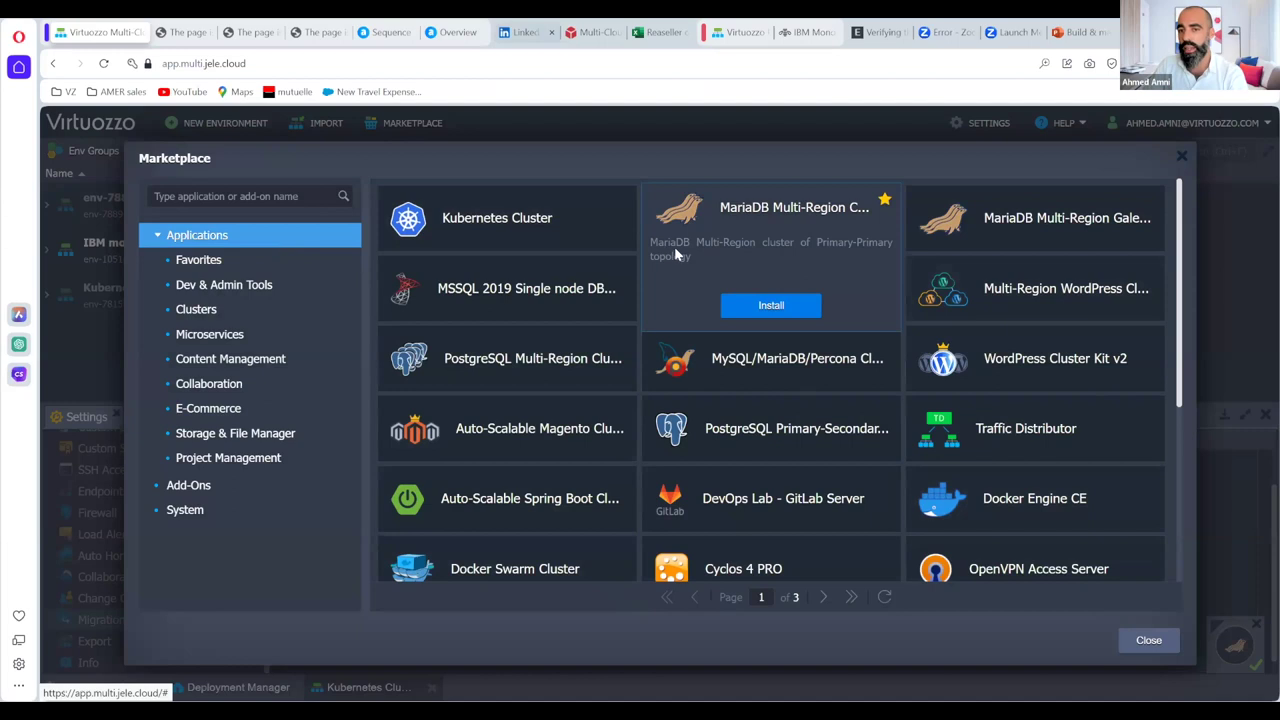
click(765, 308)
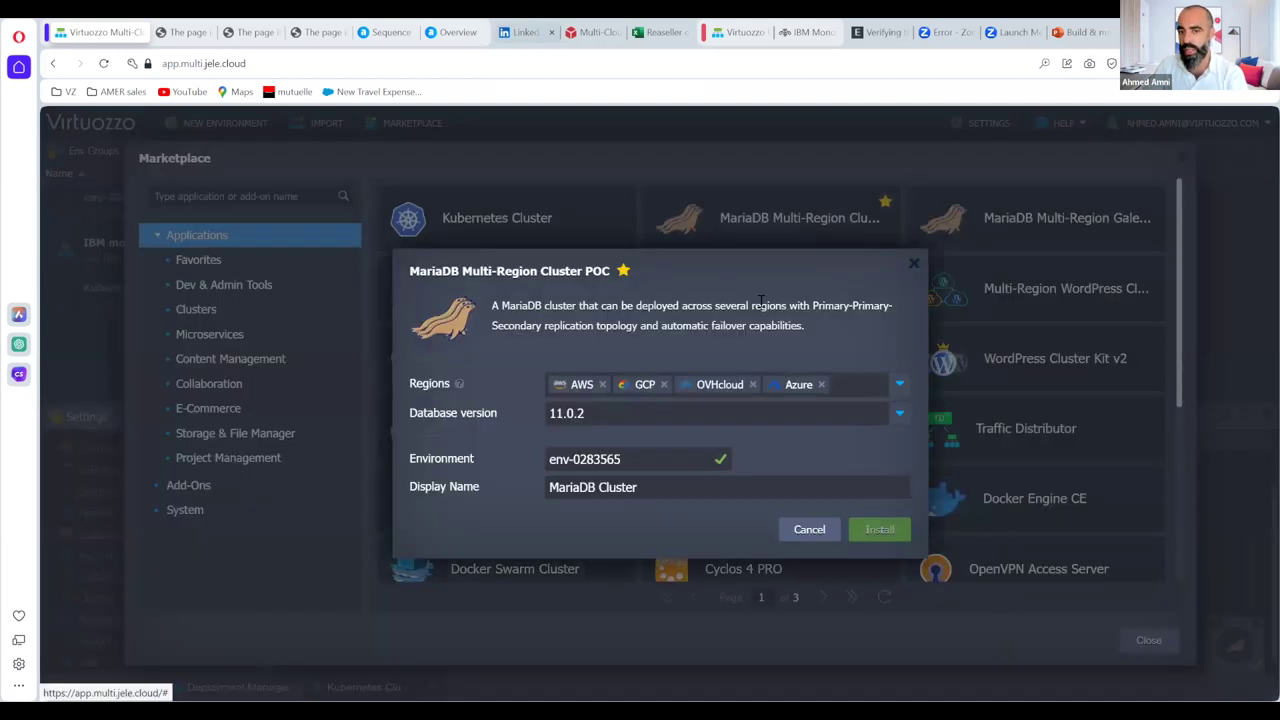
click(821, 384)
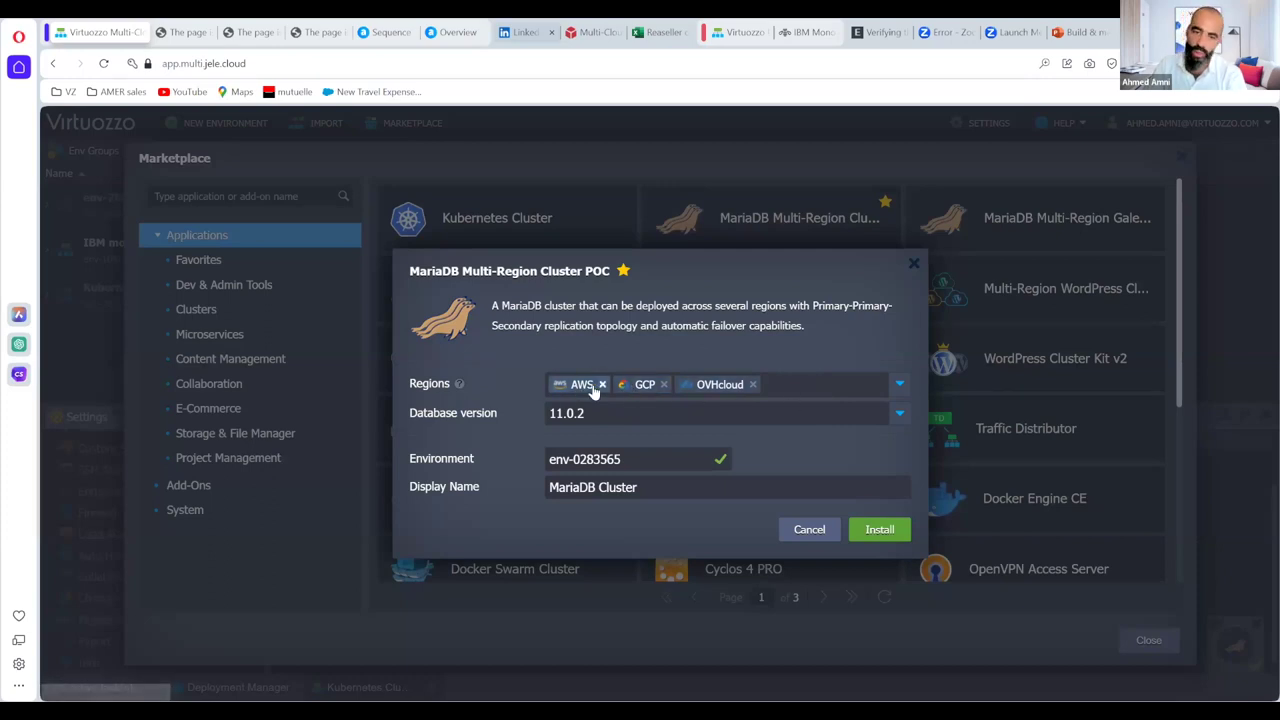
mouse_move(594, 390)
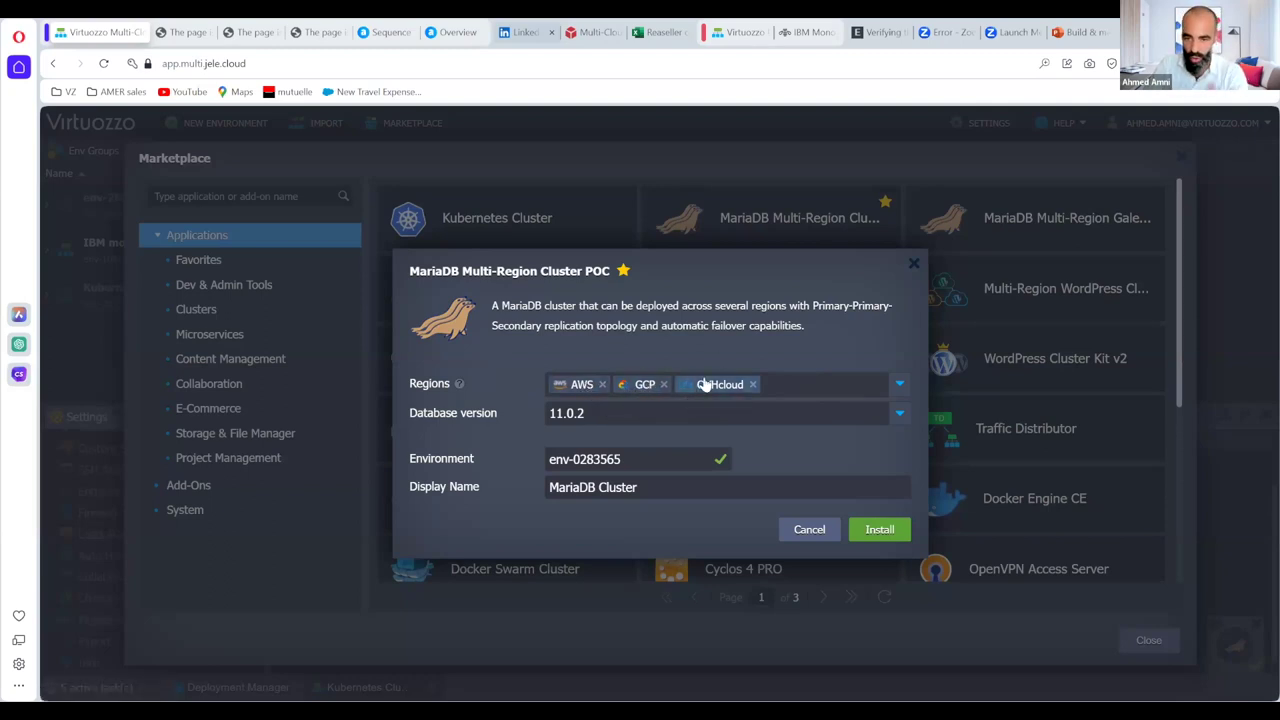
mouse_move(645, 386)
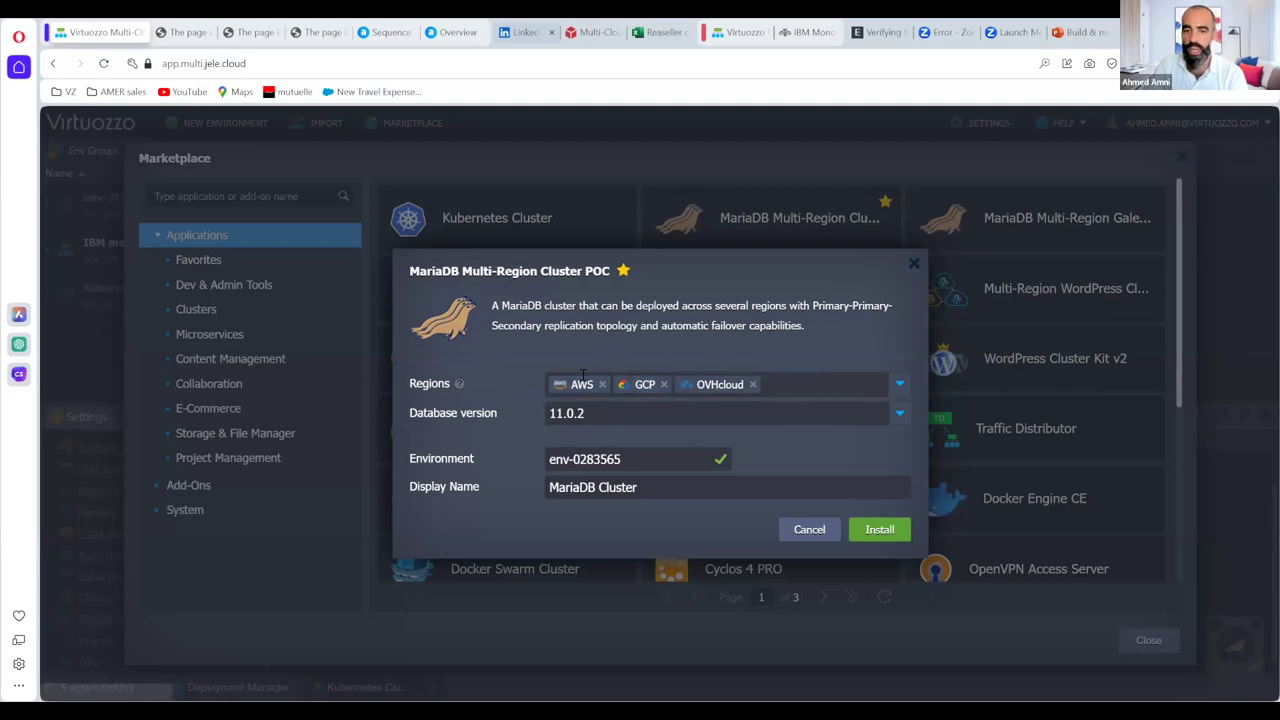
Install the MariaDB Multi-Region Cluster on the chosen regions, send its progress to the background and leave the marketplace.
click(880, 529)
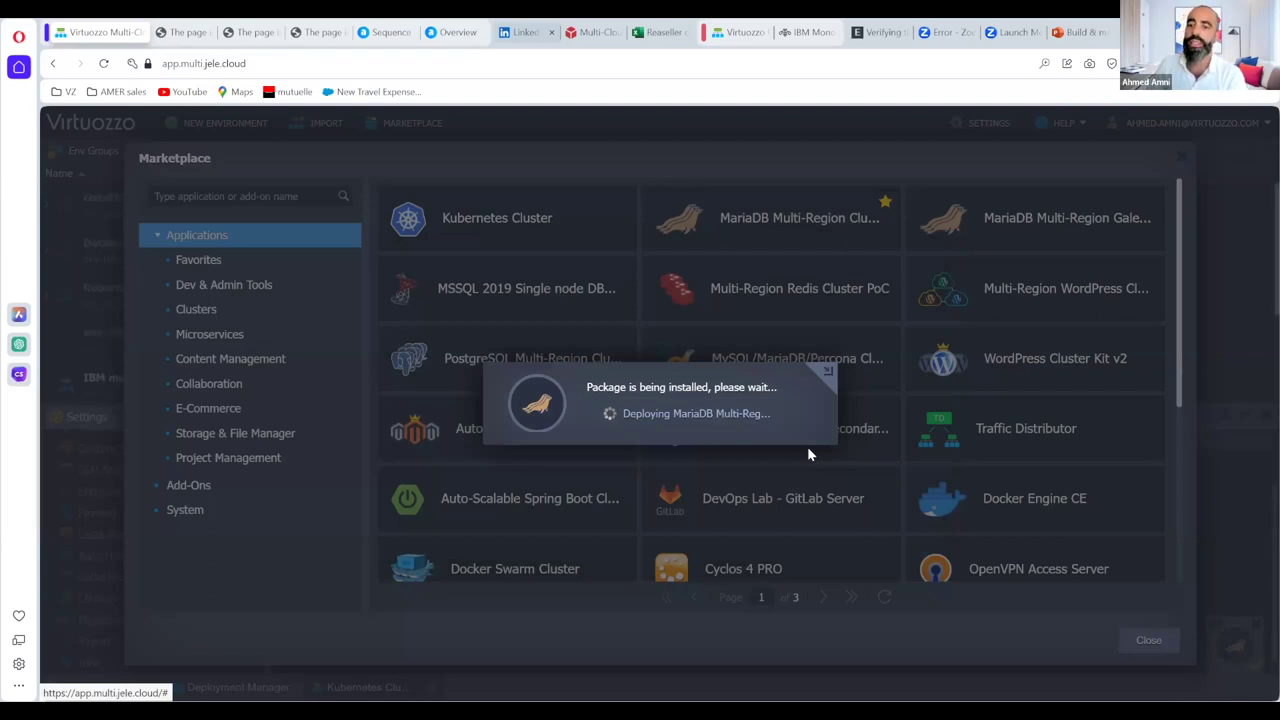
click(828, 373)
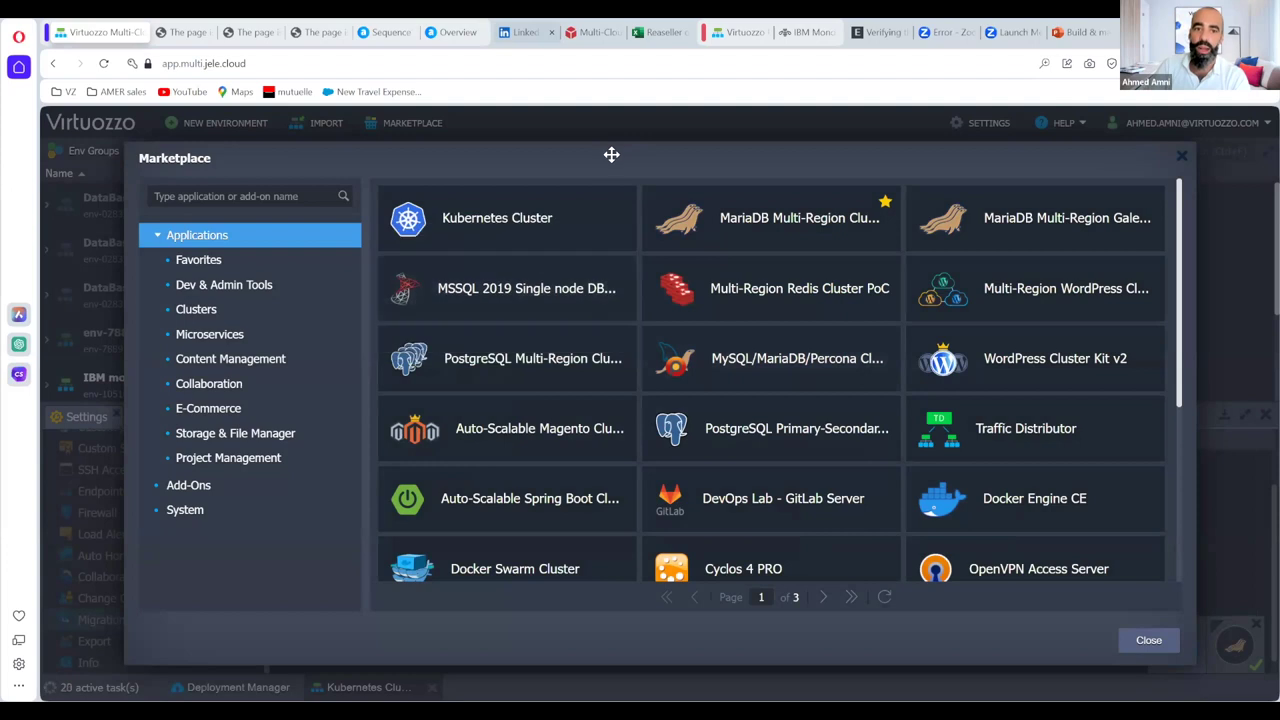
drag(611, 155, 509, 160)
click(1082, 168)
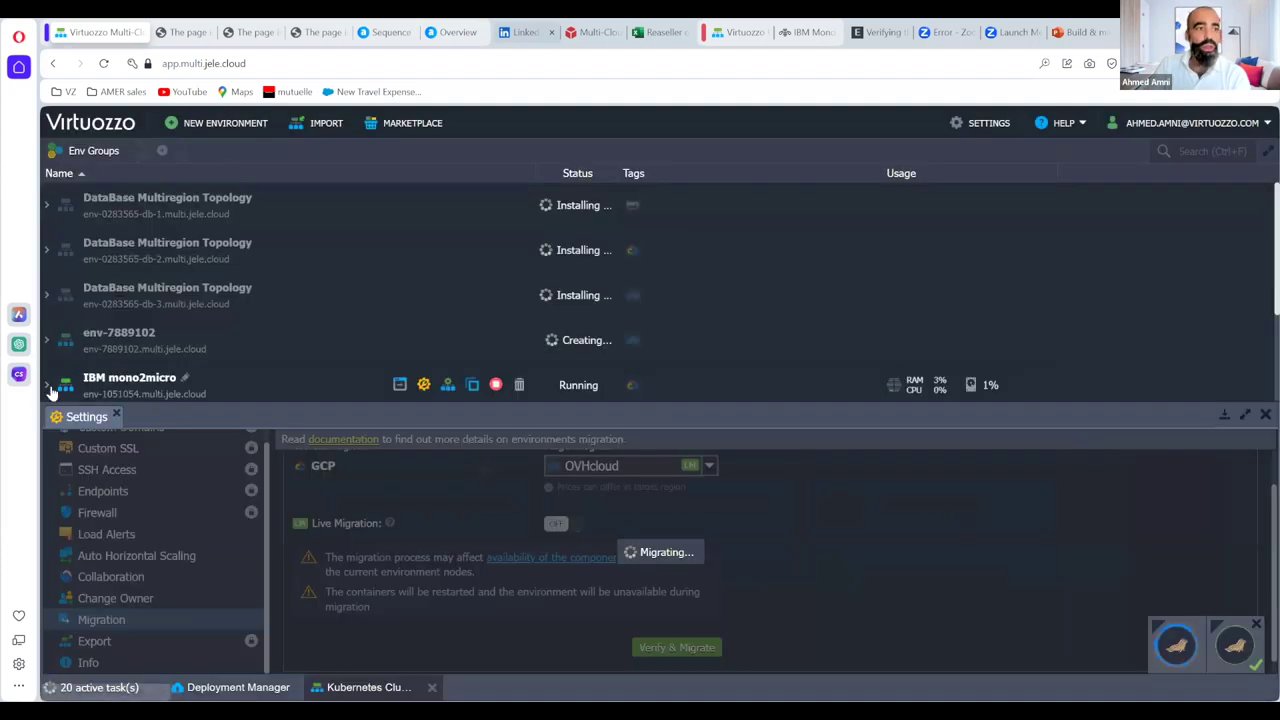
Examine the environment list for the installation, creation and migration status of each environment and its cloud region.
scroll(165, 315, down, 3)
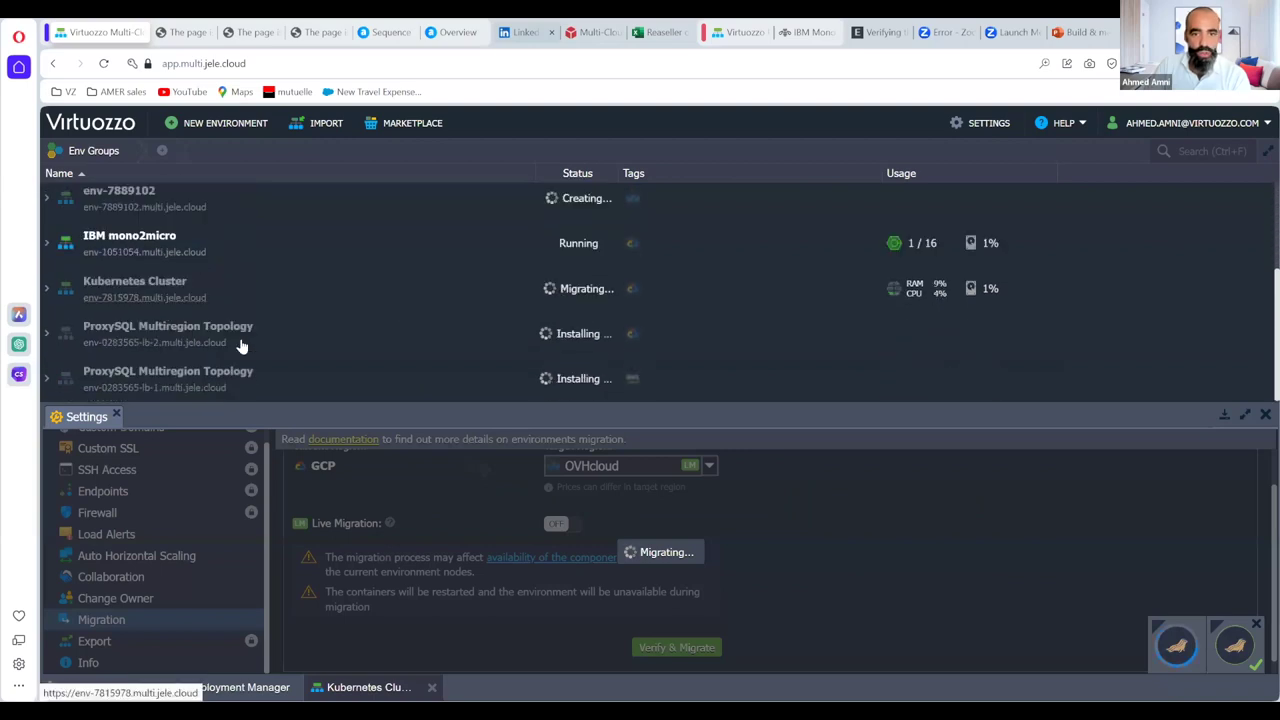
scroll(240, 345, up, 2)
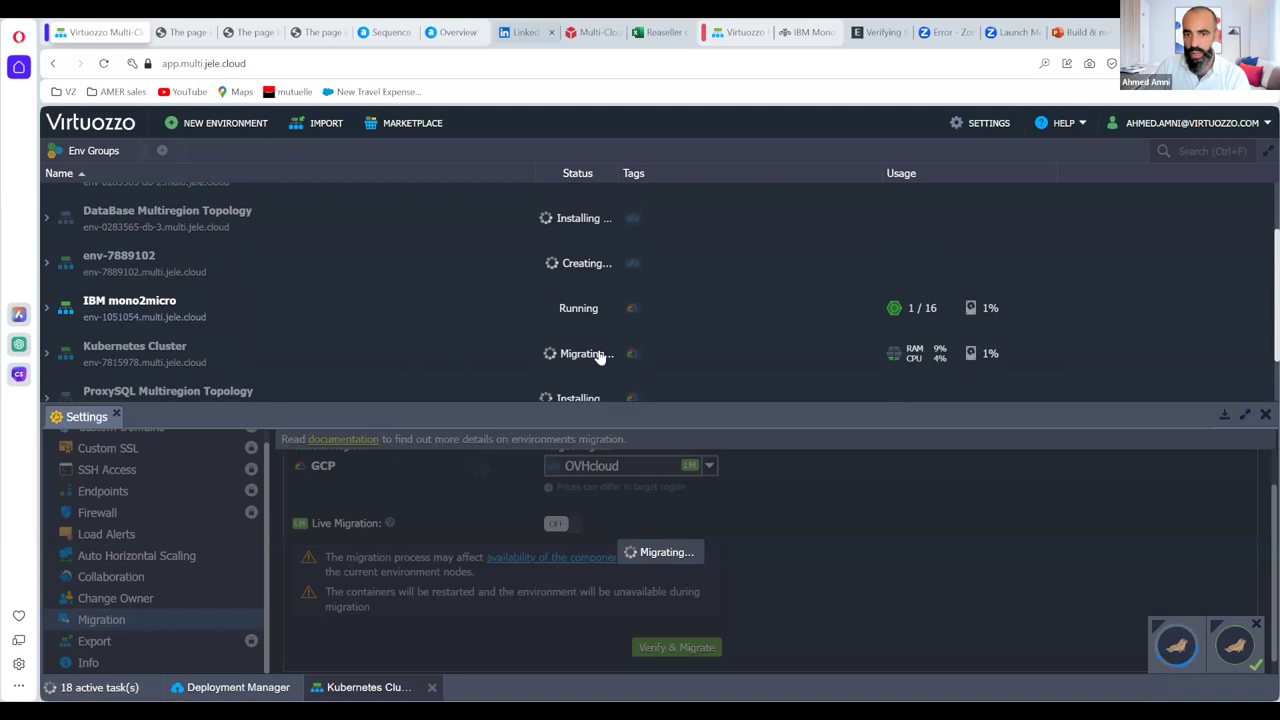
scroll(143, 264, up, 2)
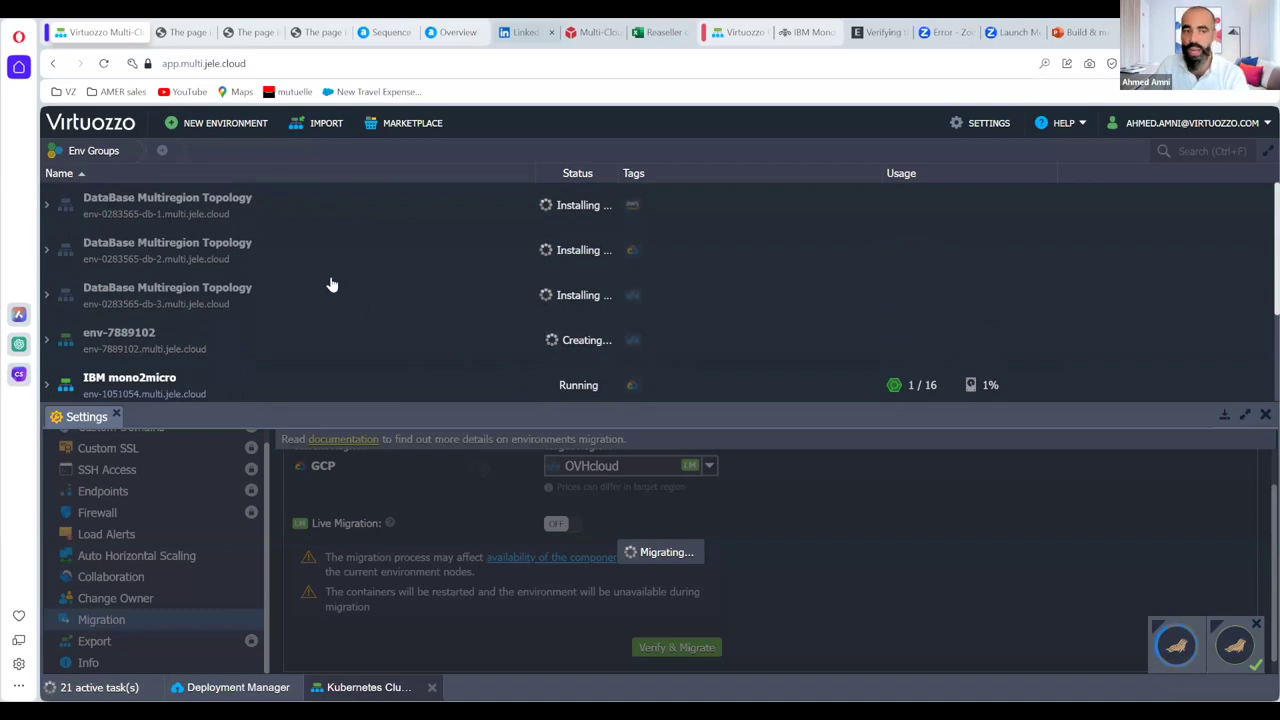
scroll(330, 284, down, 3)
scroll(186, 251, up, 1)
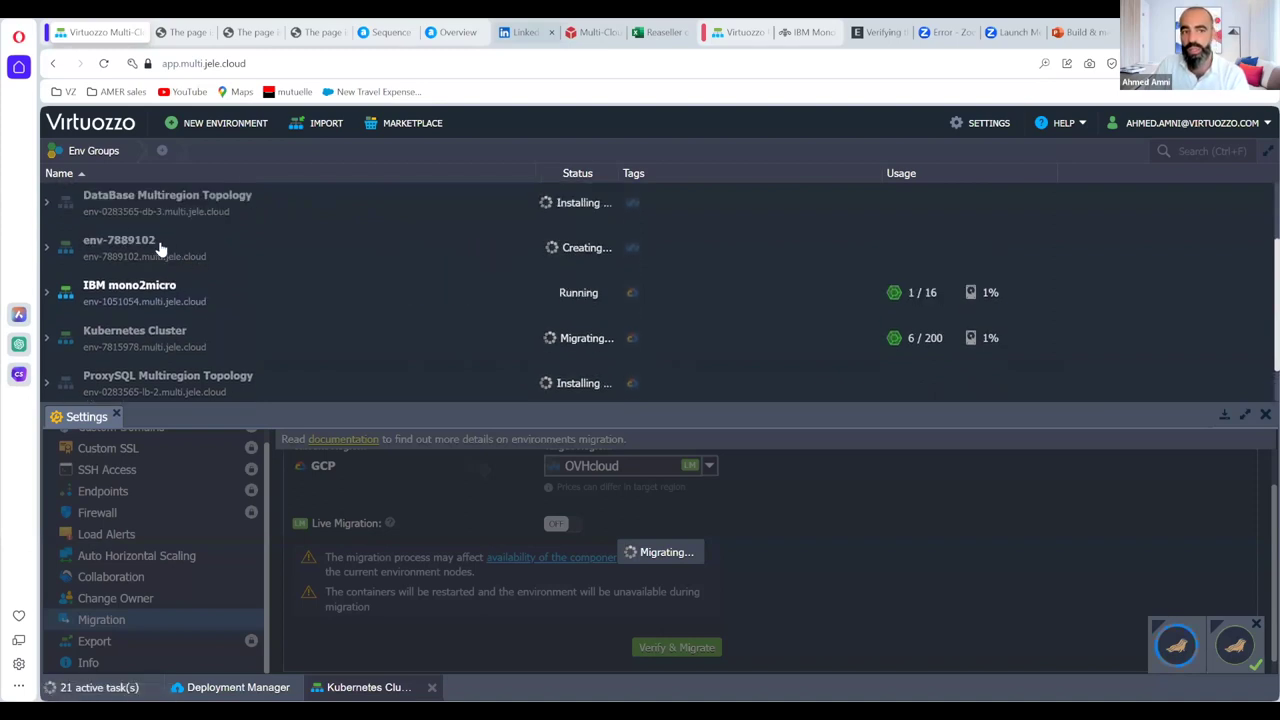
scroll(267, 257, up, 1)
scroll(267, 257, up, 2)
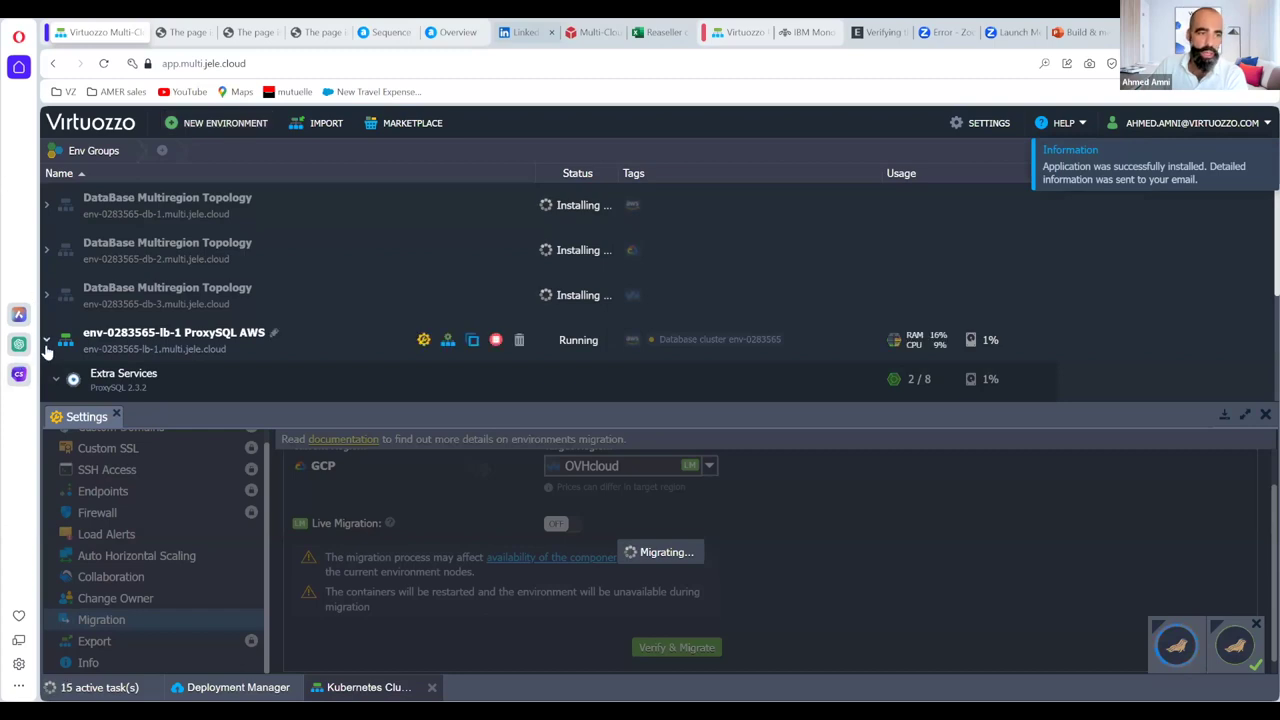
Create a new OVHcloud Java environment with a Tomcat 6.0.53 application server and a scaling limit of 14 cloudlets.
click(210, 128)
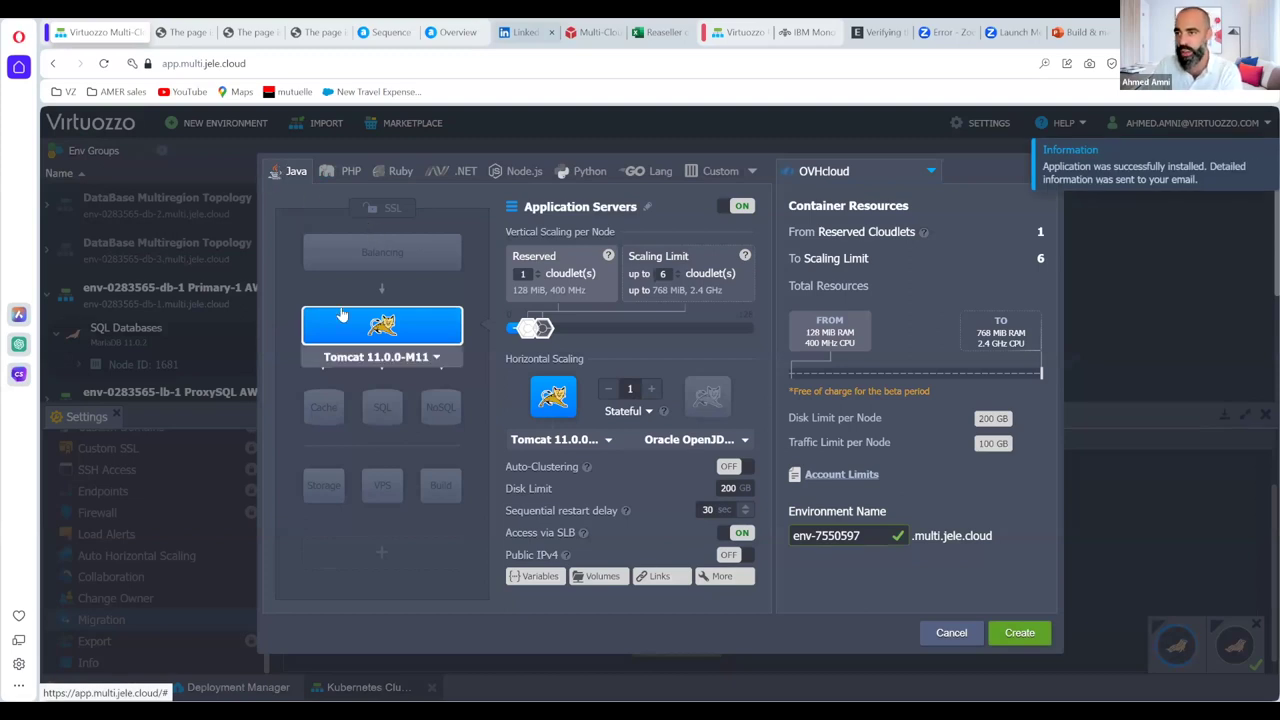
click(383, 355)
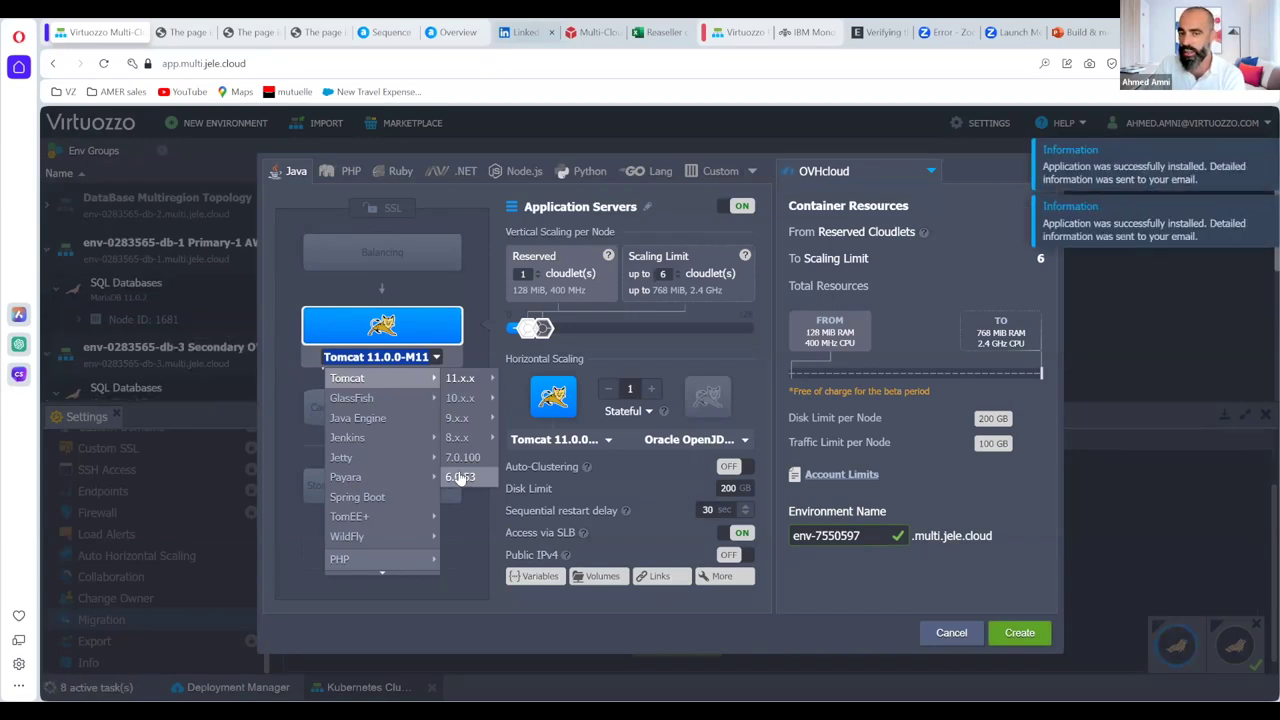
click(460, 477)
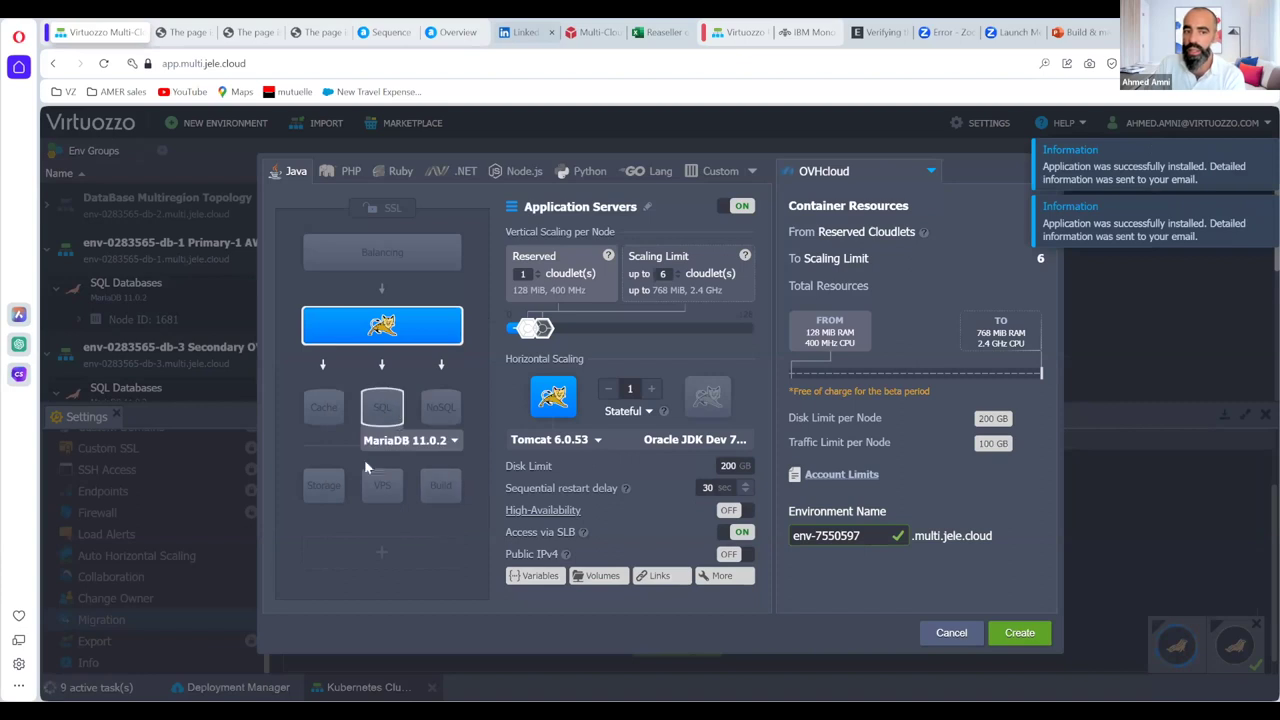
drag(558, 332, 565, 332)
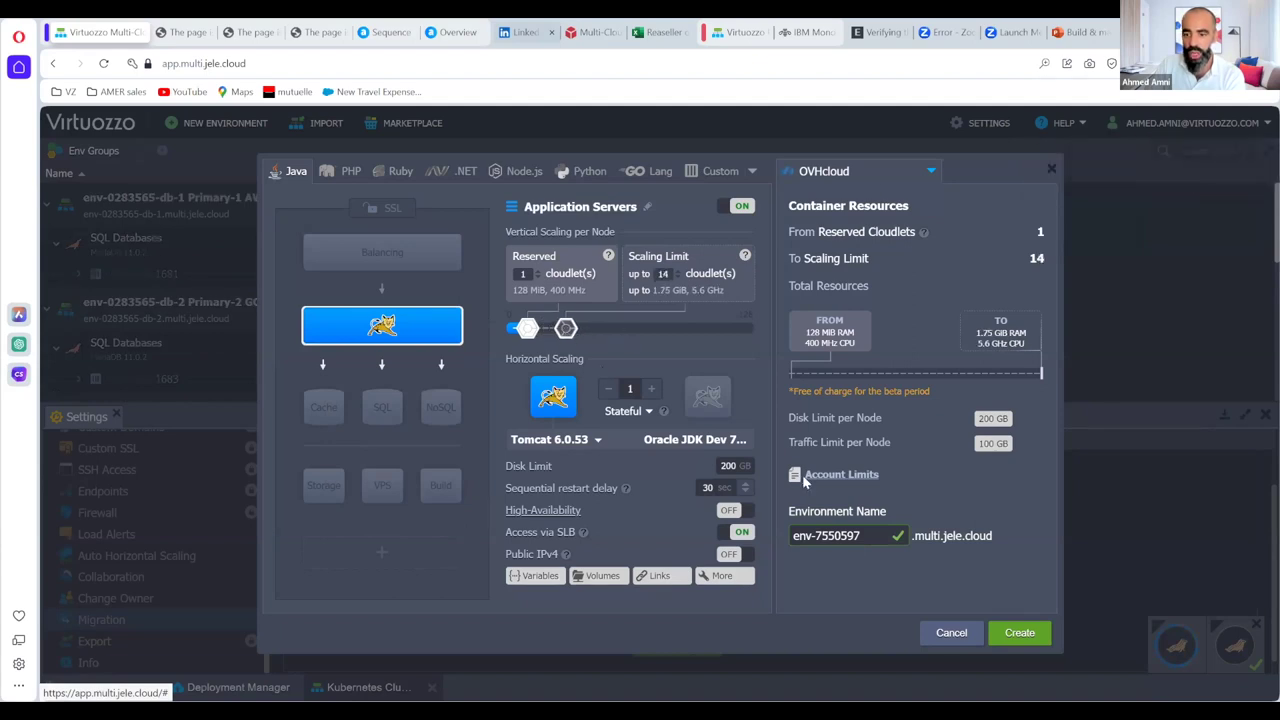
click(1003, 624)
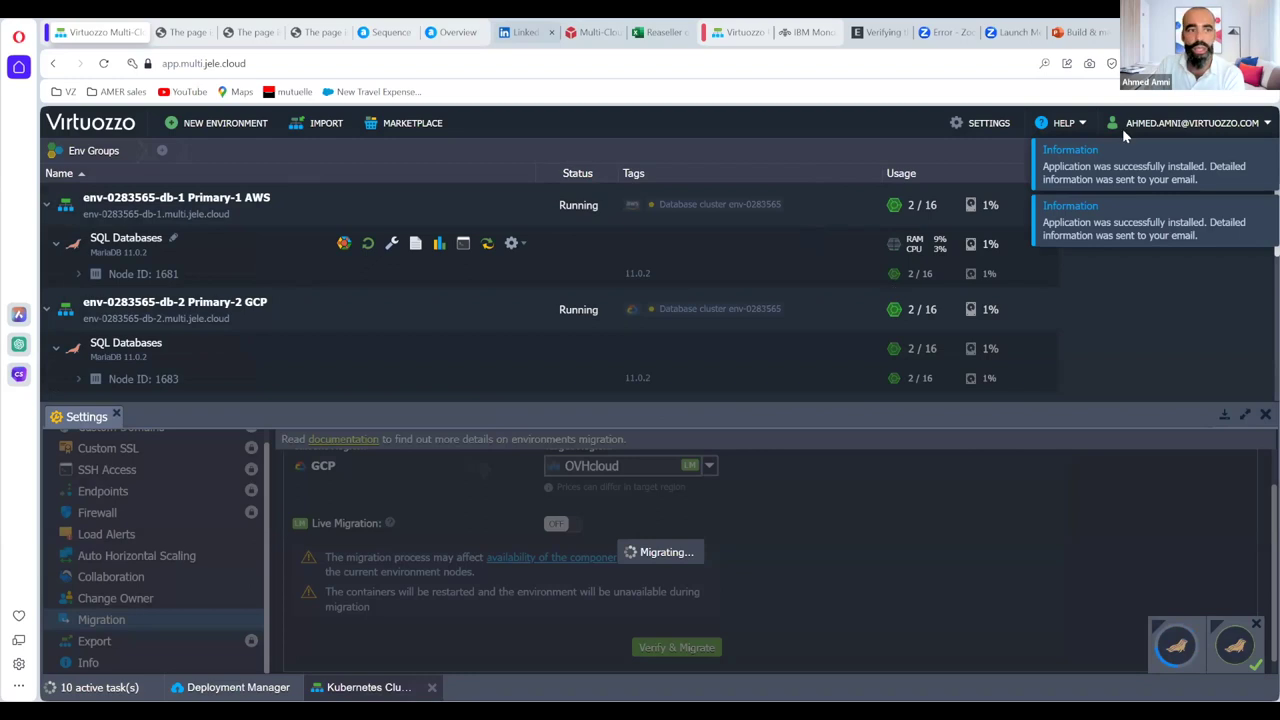
Collapse the three database environments, the two ProxySQL environments and env-7889102 in the environment list.
click(46, 309)
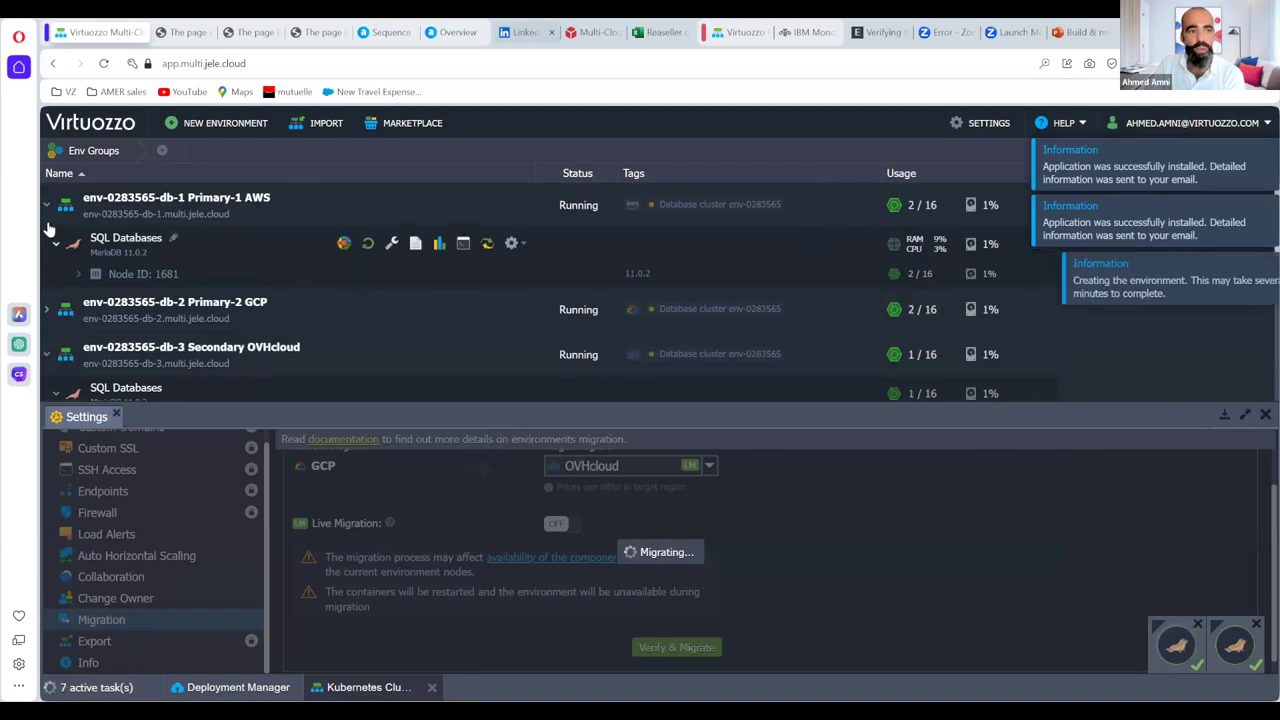
click(46, 204)
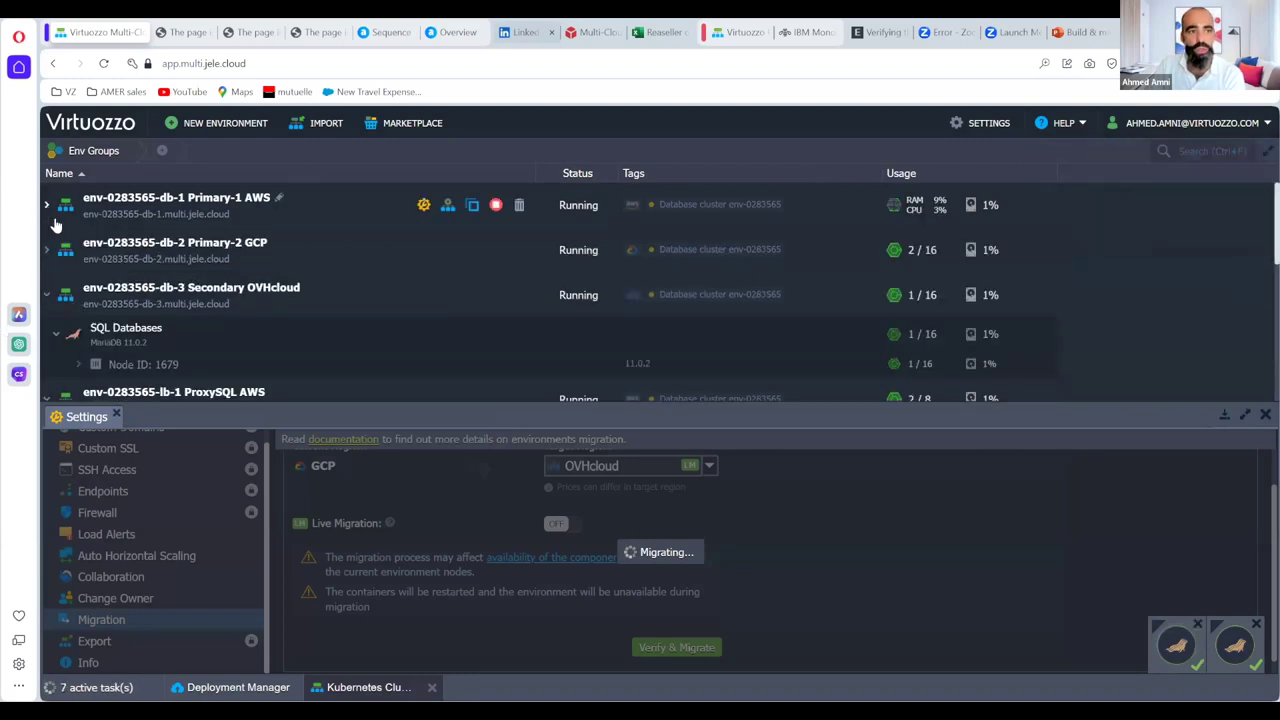
click(46, 294)
scroll(50, 260, down, 2)
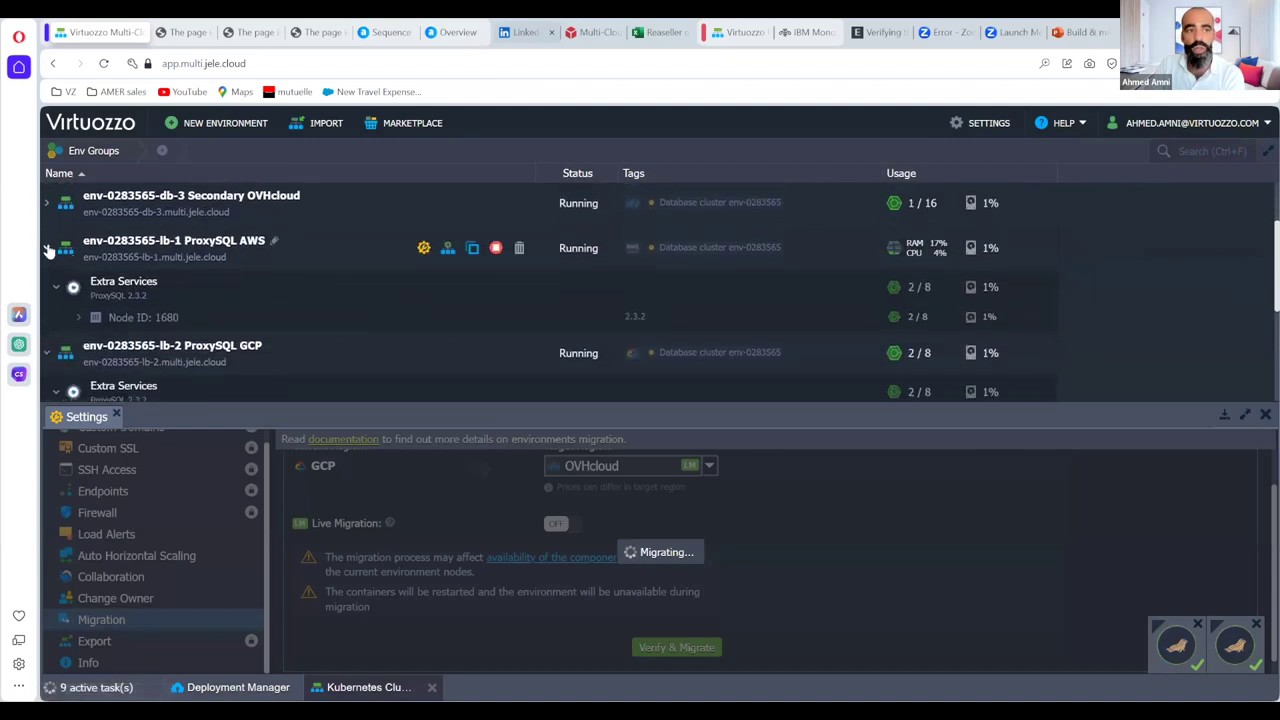
click(46, 247)
click(46, 294)
scroll(163, 297, down, 2)
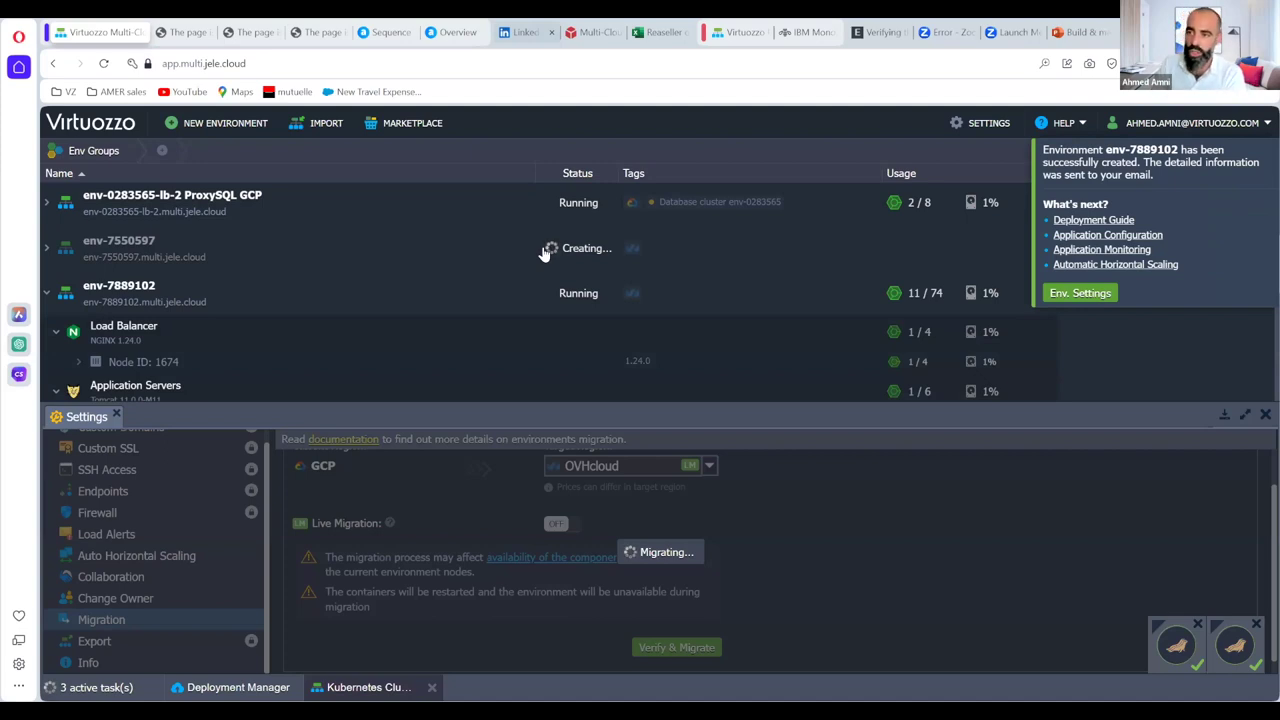
click(45, 293)
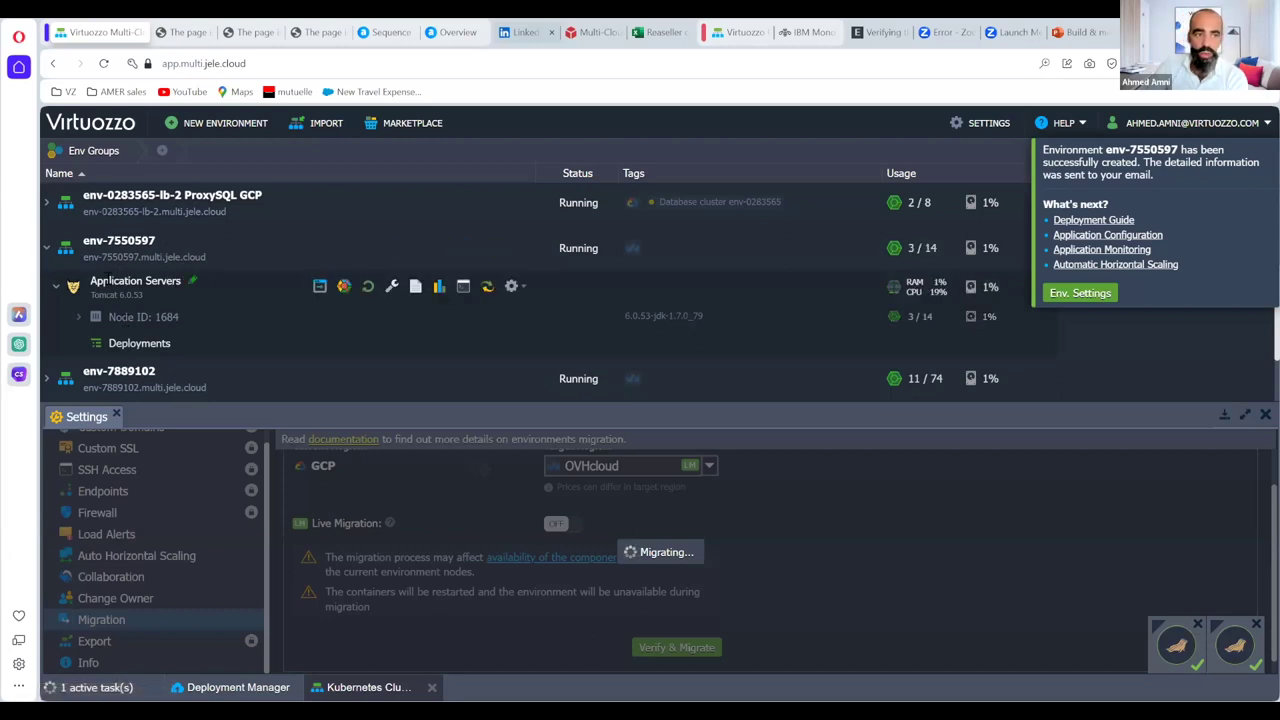
Check the Git/SVN deployment option, then deploy the HelloWorld.zip archive to the Tomcat 6.0.53 application servers of env-7550597.
click(226, 689)
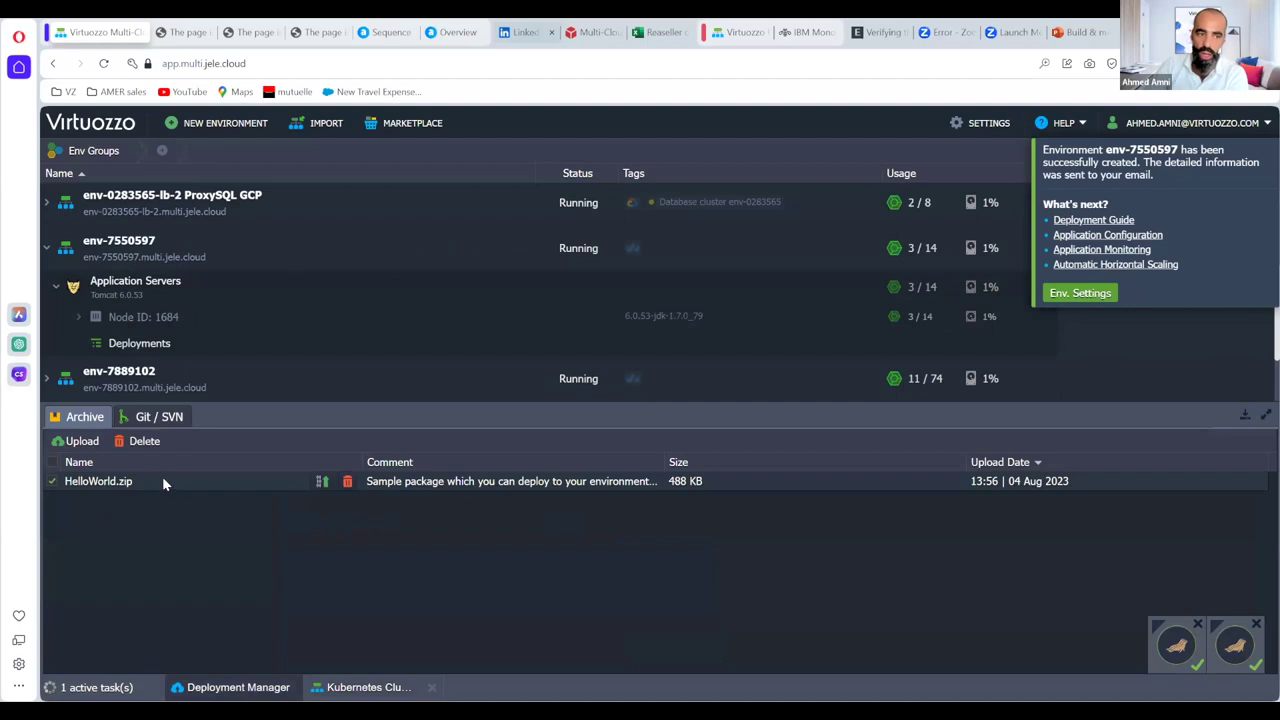
click(152, 418)
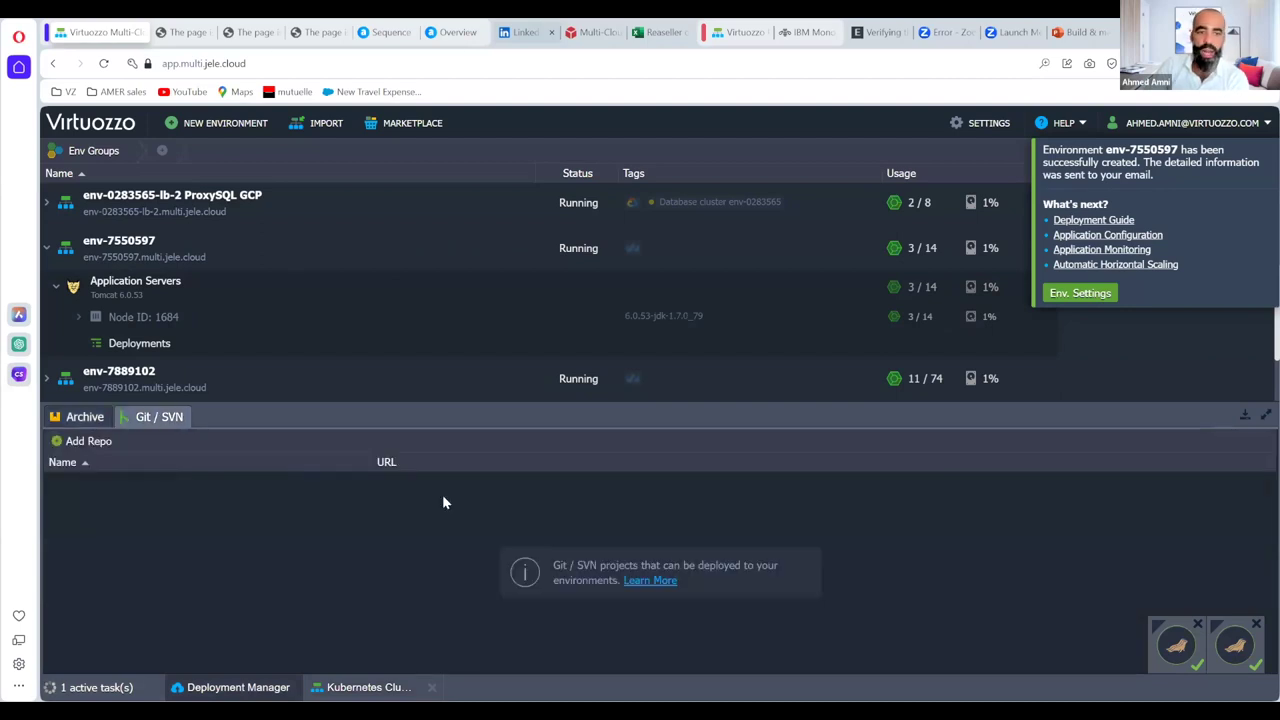
click(82, 417)
mouse_move(110, 485)
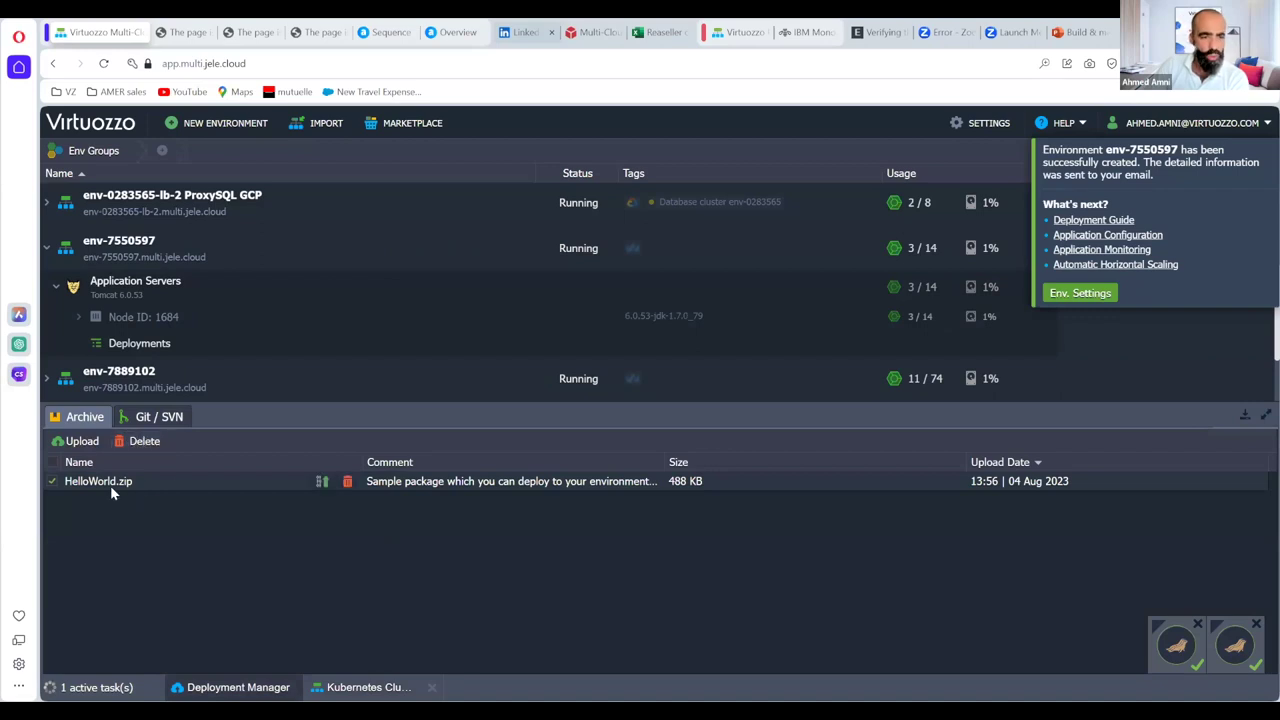
click(321, 482)
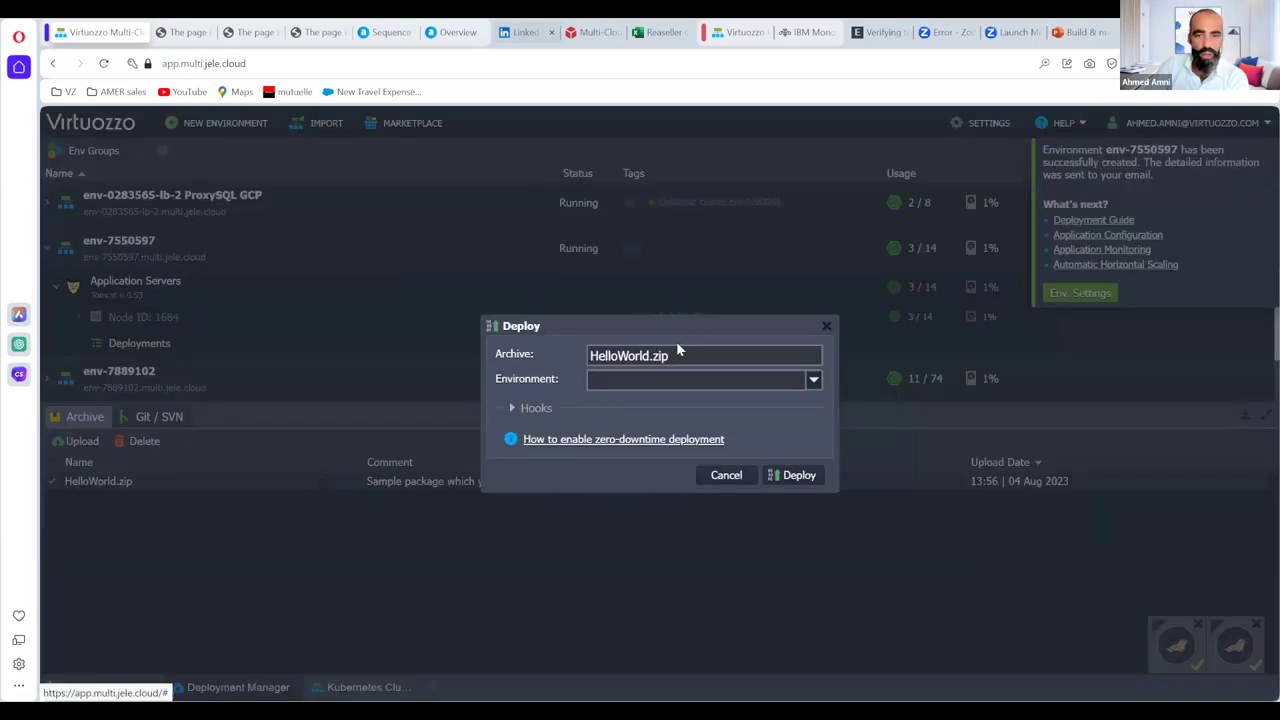
click(716, 384)
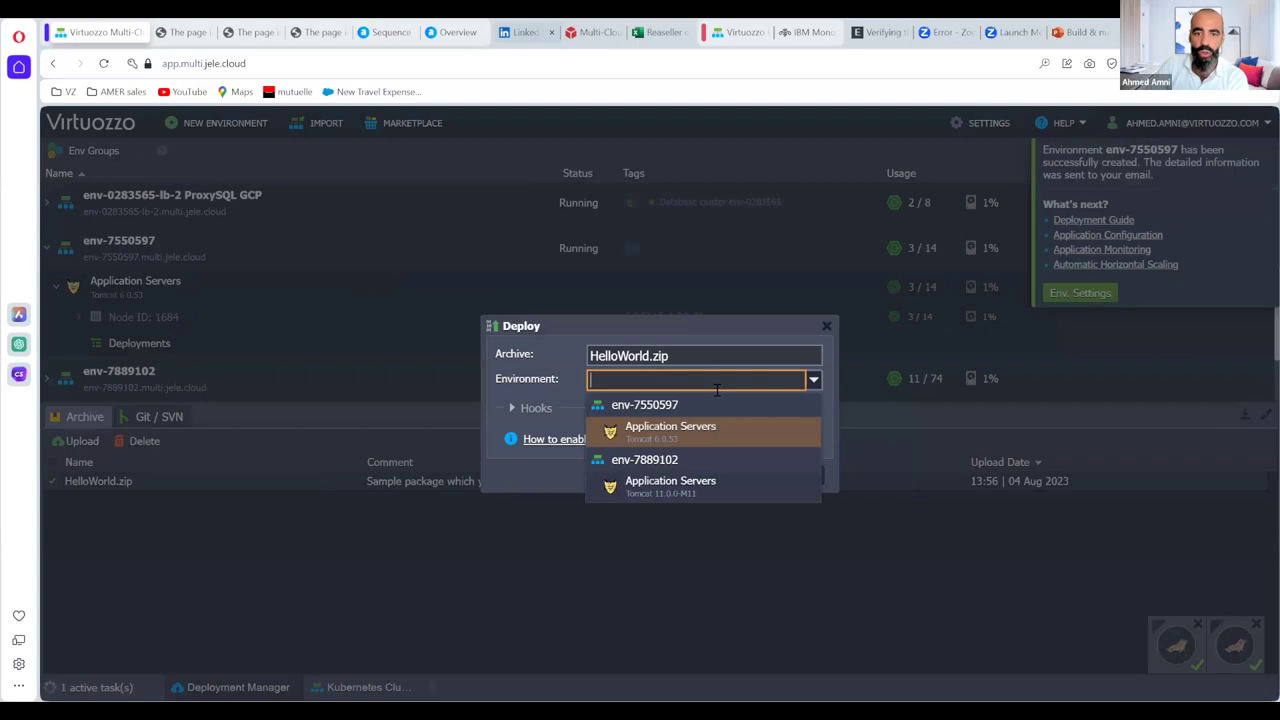
click(659, 436)
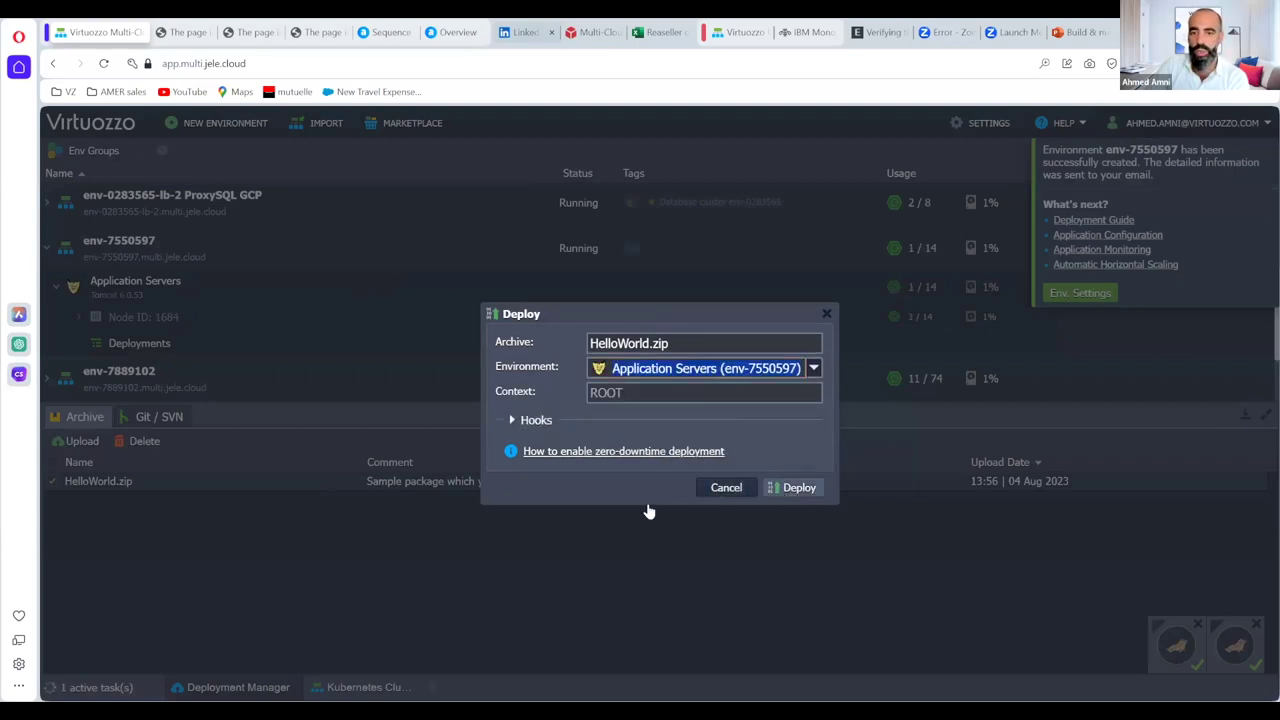
key(Return)
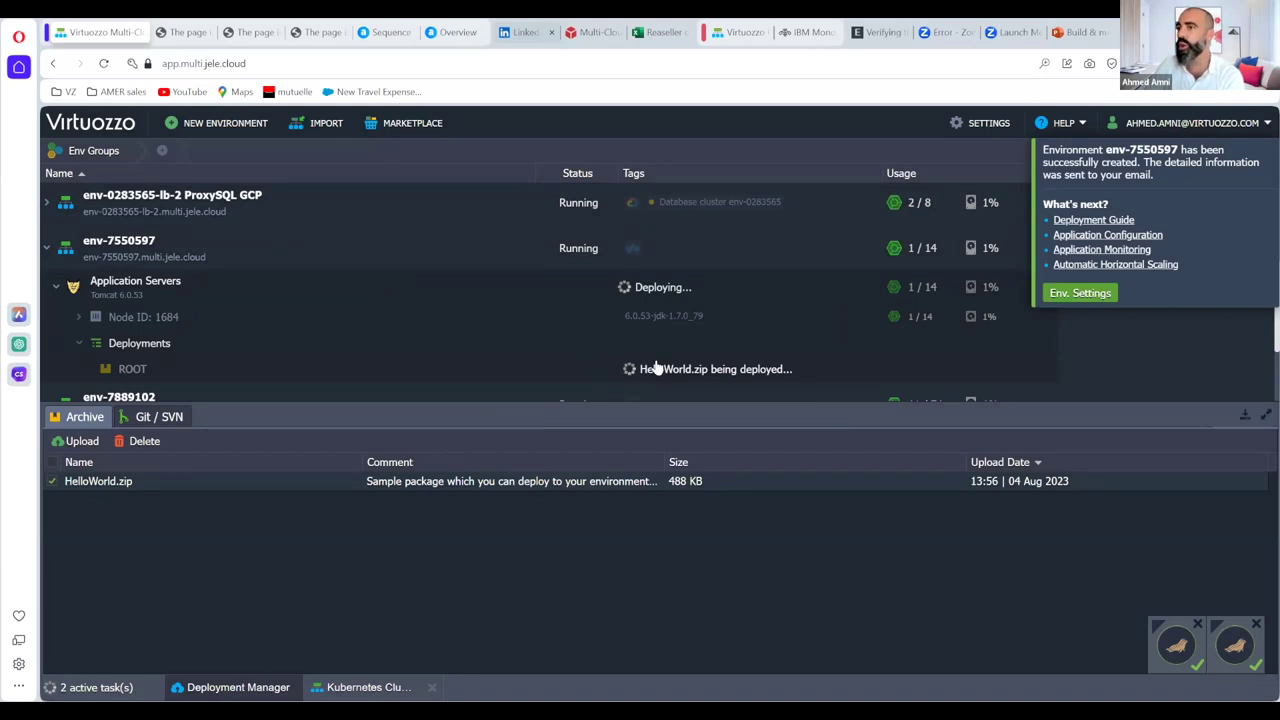
Show the add-ons available for the application servers of env-7550597 and look through the whole list.
mouse_move(188, 292)
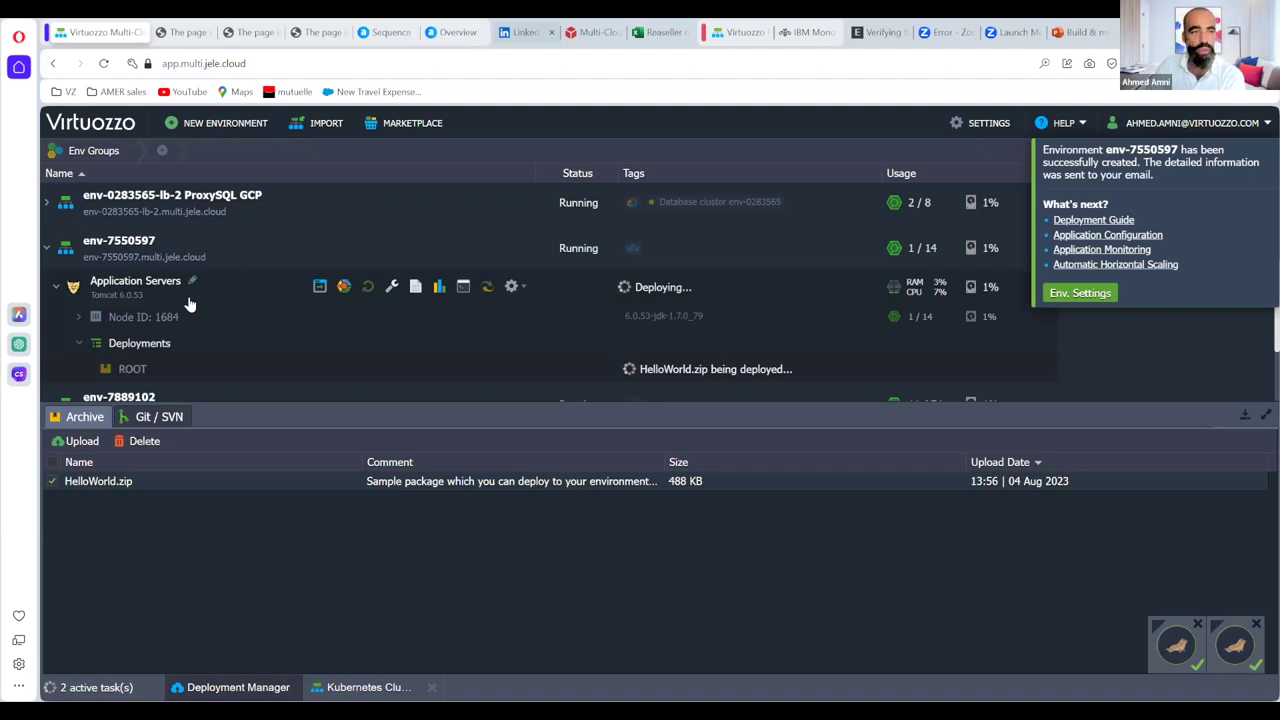
mouse_move(295, 330)
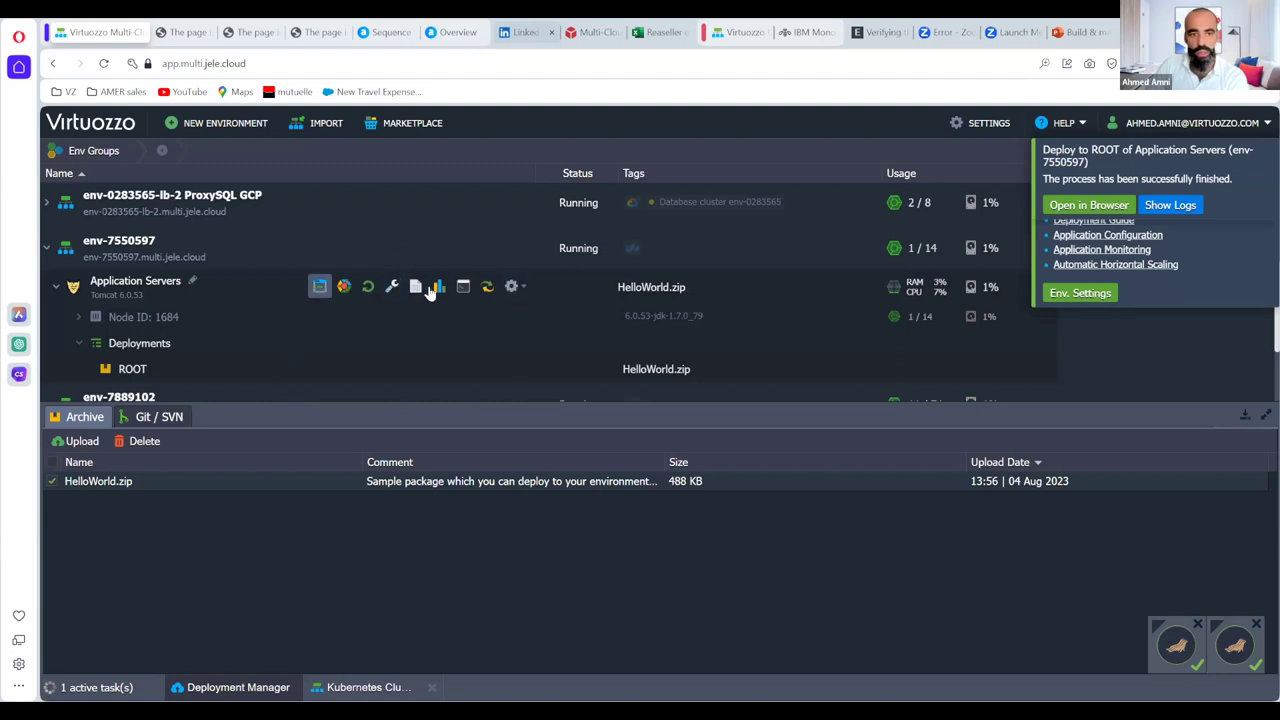
click(343, 288)
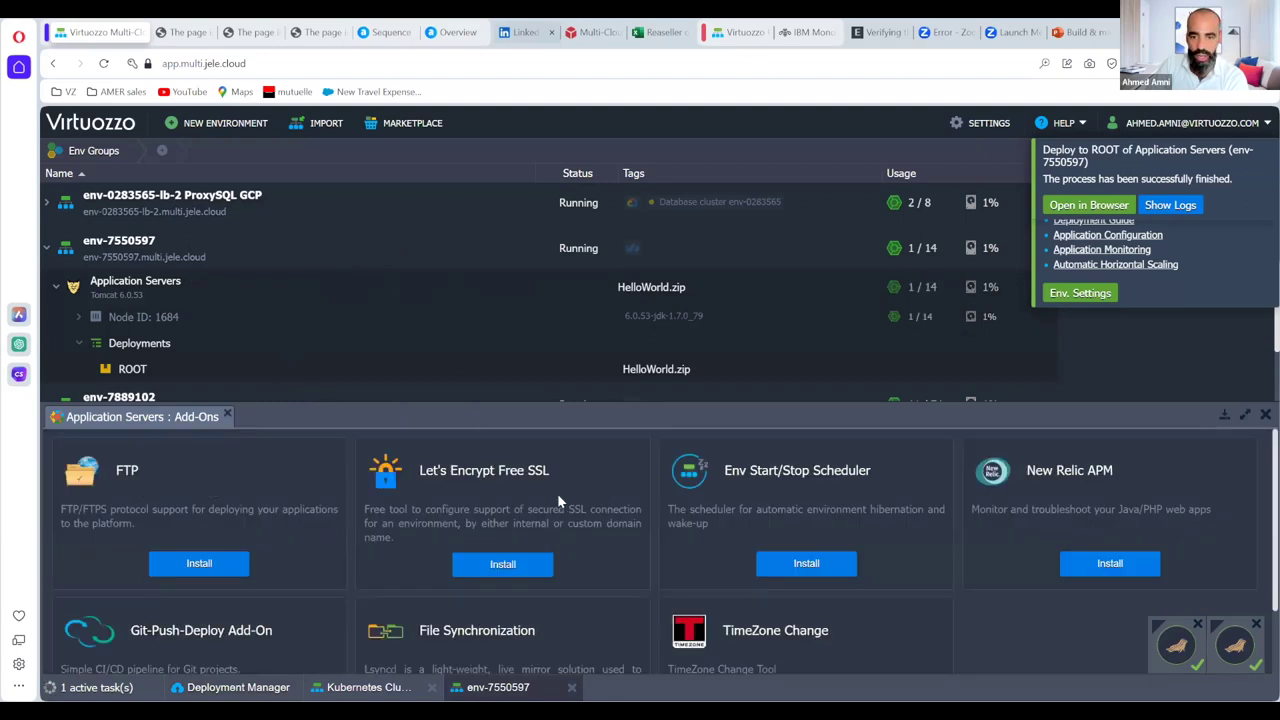
scroll(526, 491, down, 3)
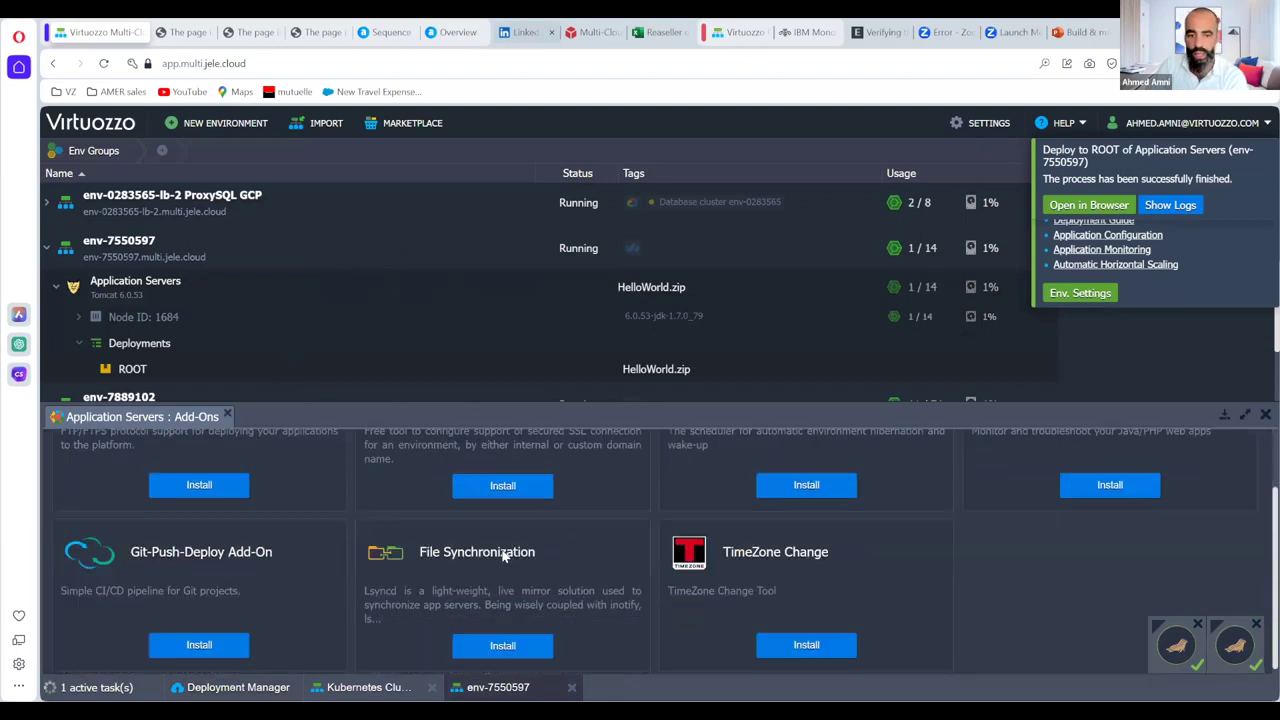
scroll(542, 569, up, 3)
scroll(535, 591, down, 2)
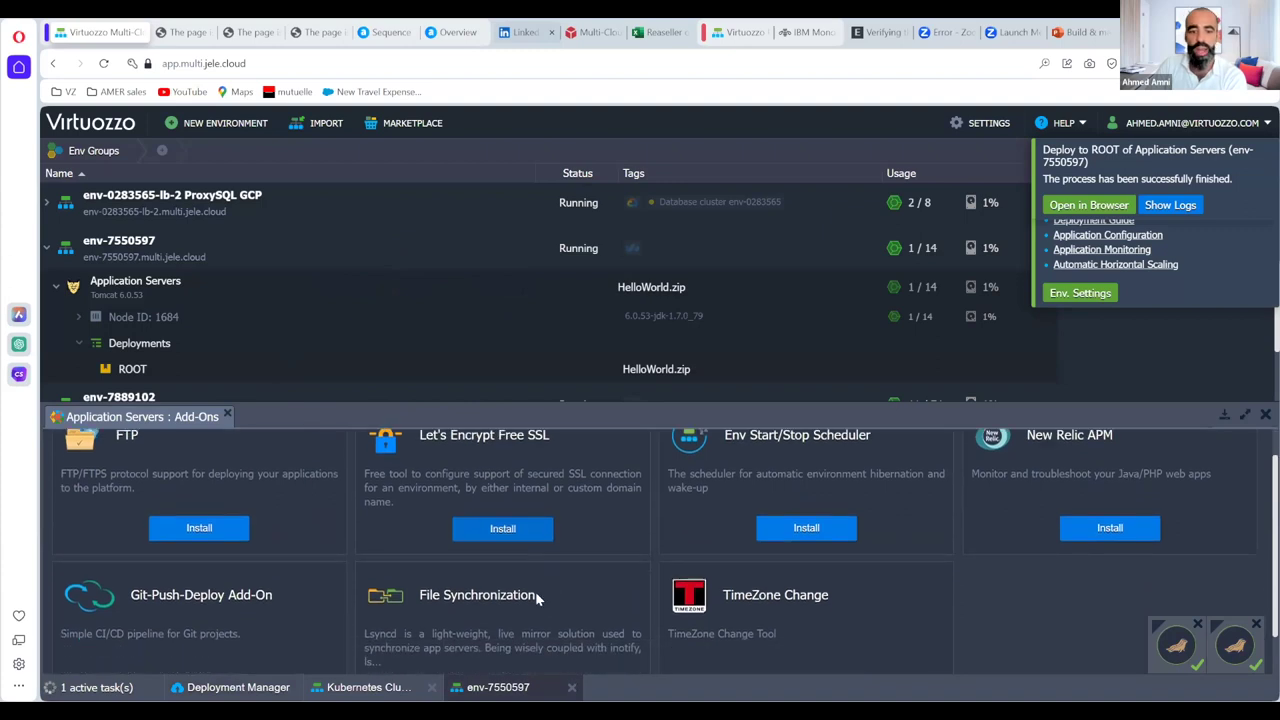
scroll(527, 584, up, 2)
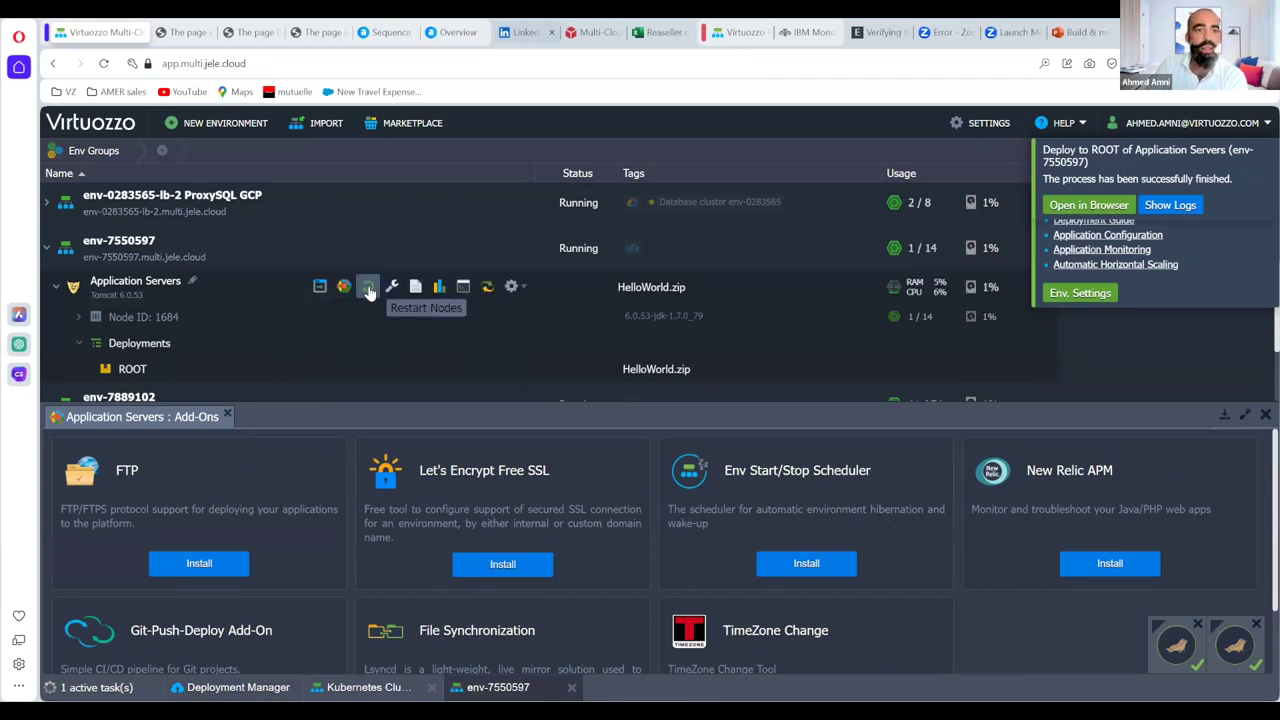
Show the resource usage statistics of the env-7550597 application servers and the additional actions for their node.
click(438, 288)
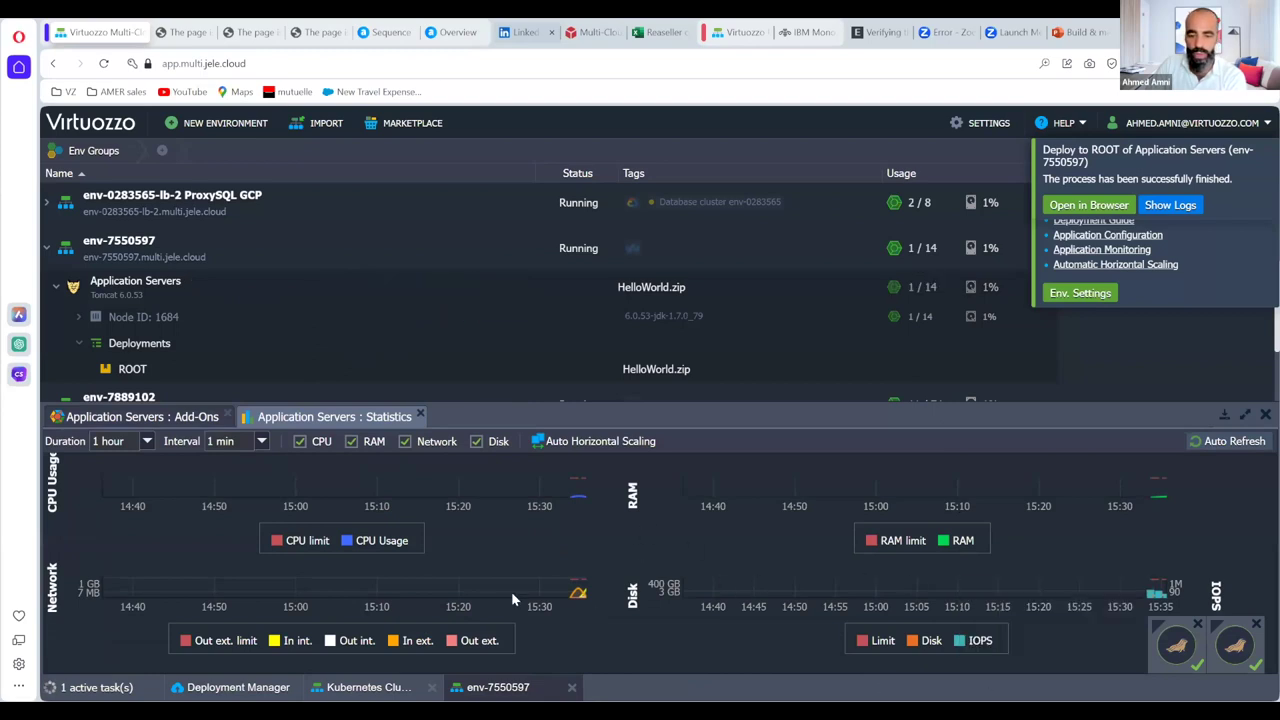
mouse_move(466, 316)
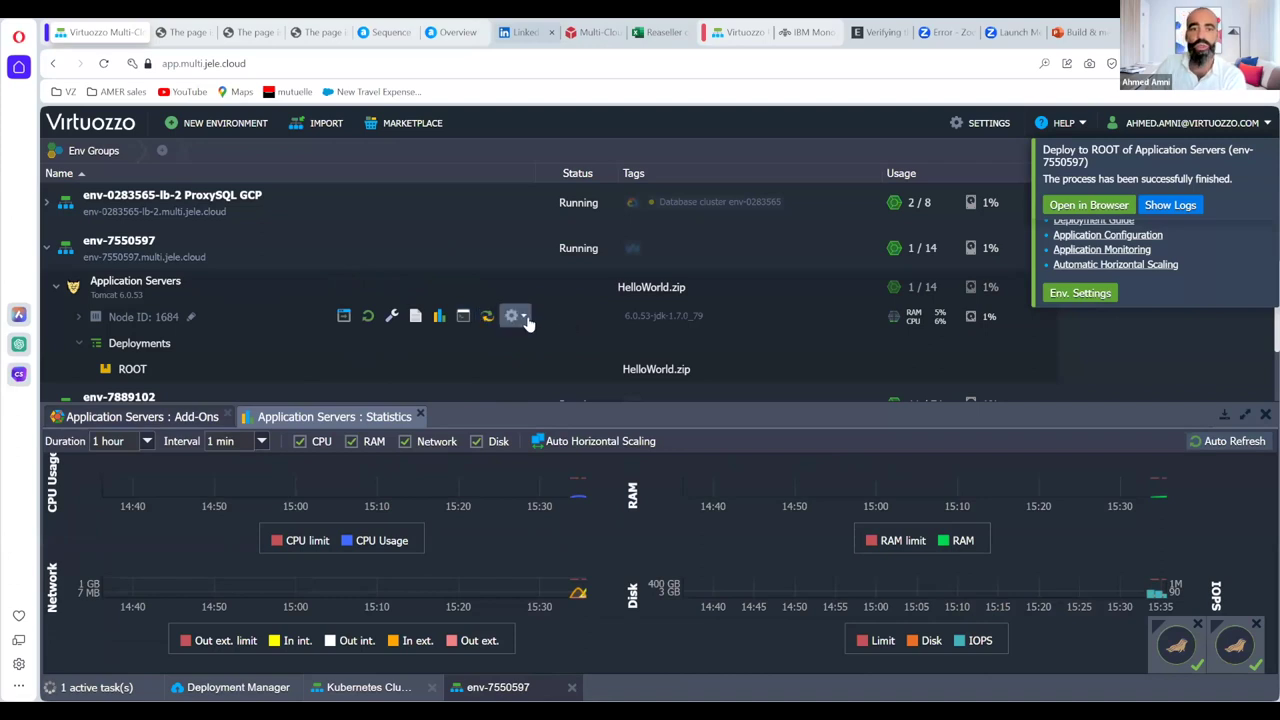
click(515, 316)
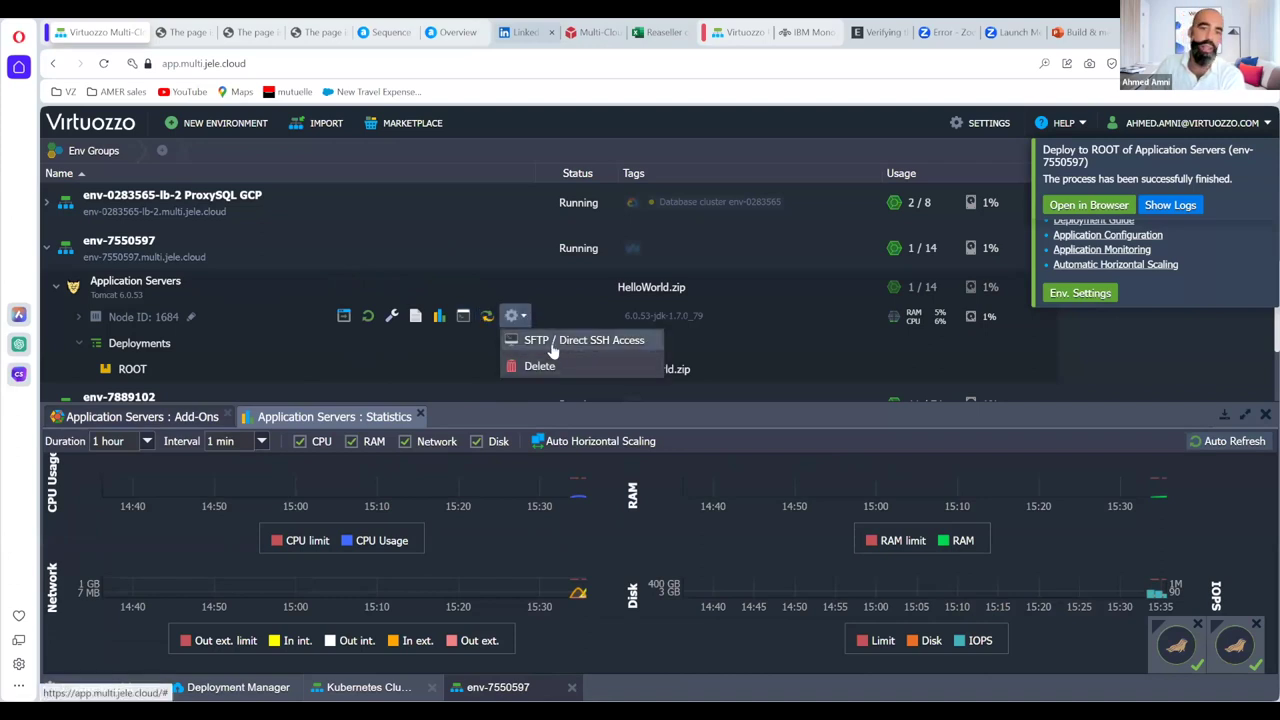
View the deployed application of the Tomcat node in the browser, return to the dashboard and collapse env-7550597.
click(350, 322)
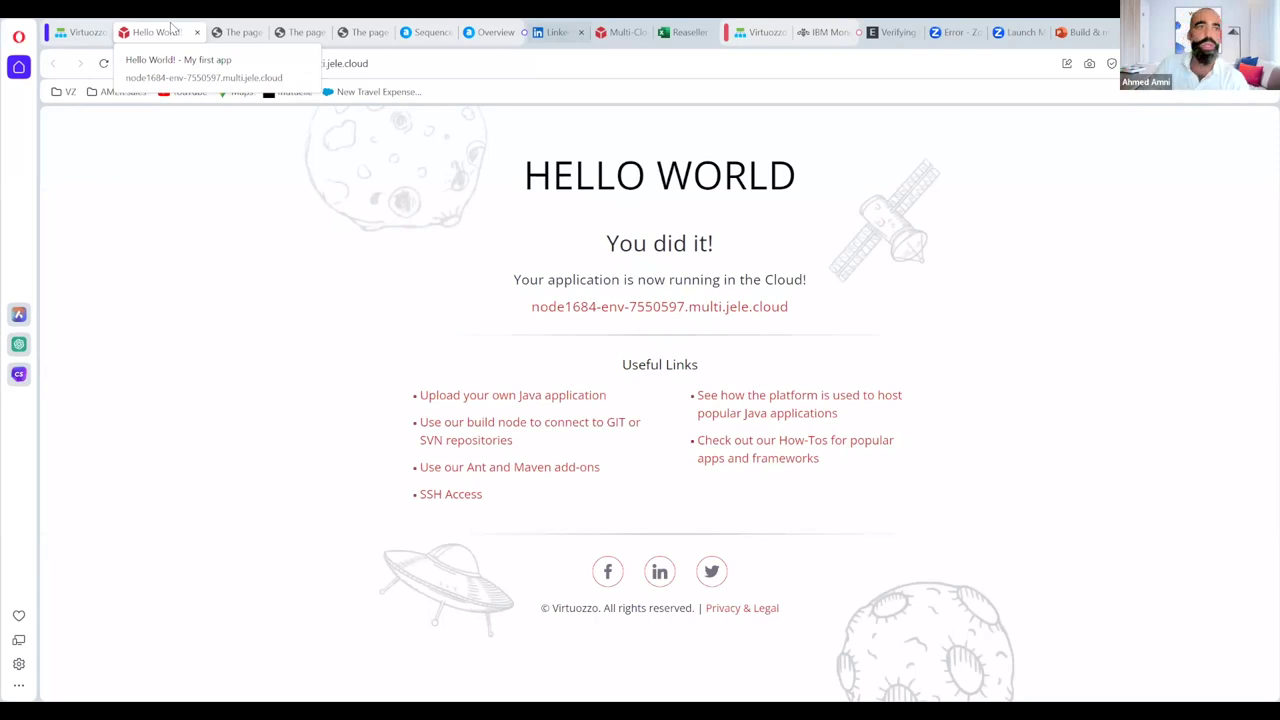
click(85, 35)
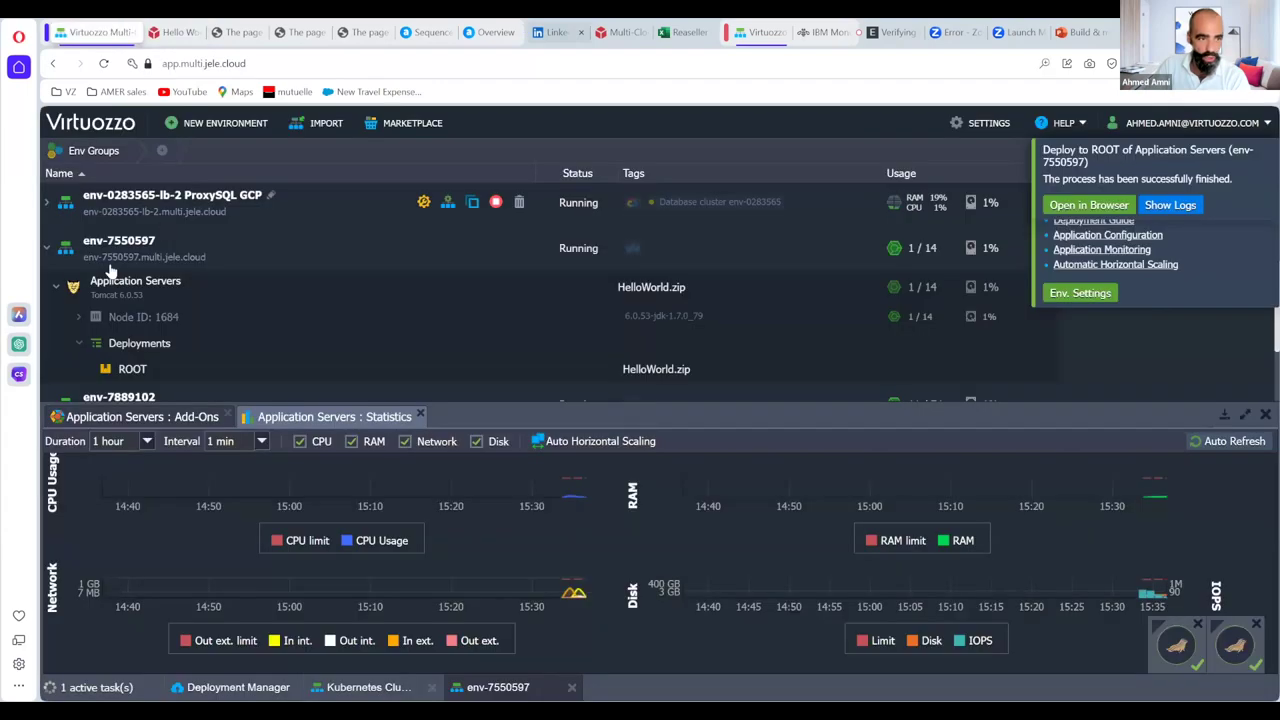
click(47, 249)
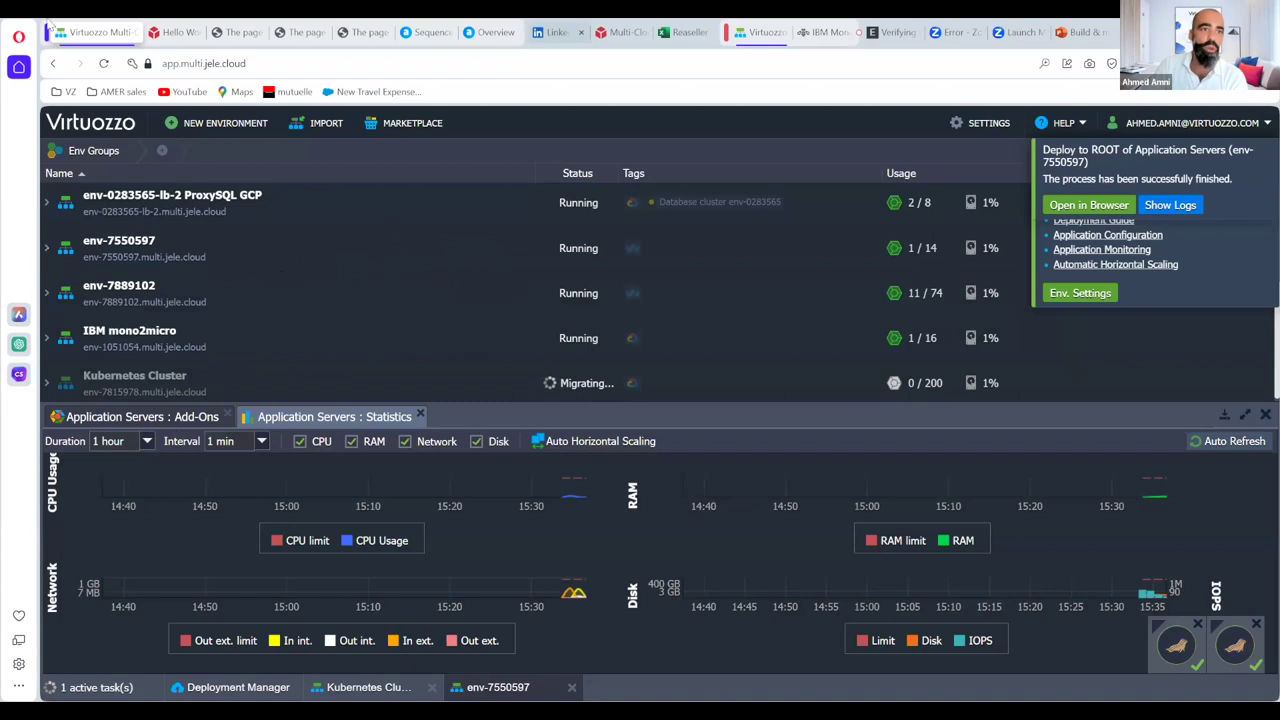
View the Kubernetes Cluster package in the marketplace and leave the marketplace without installing anything.
click(392, 123)
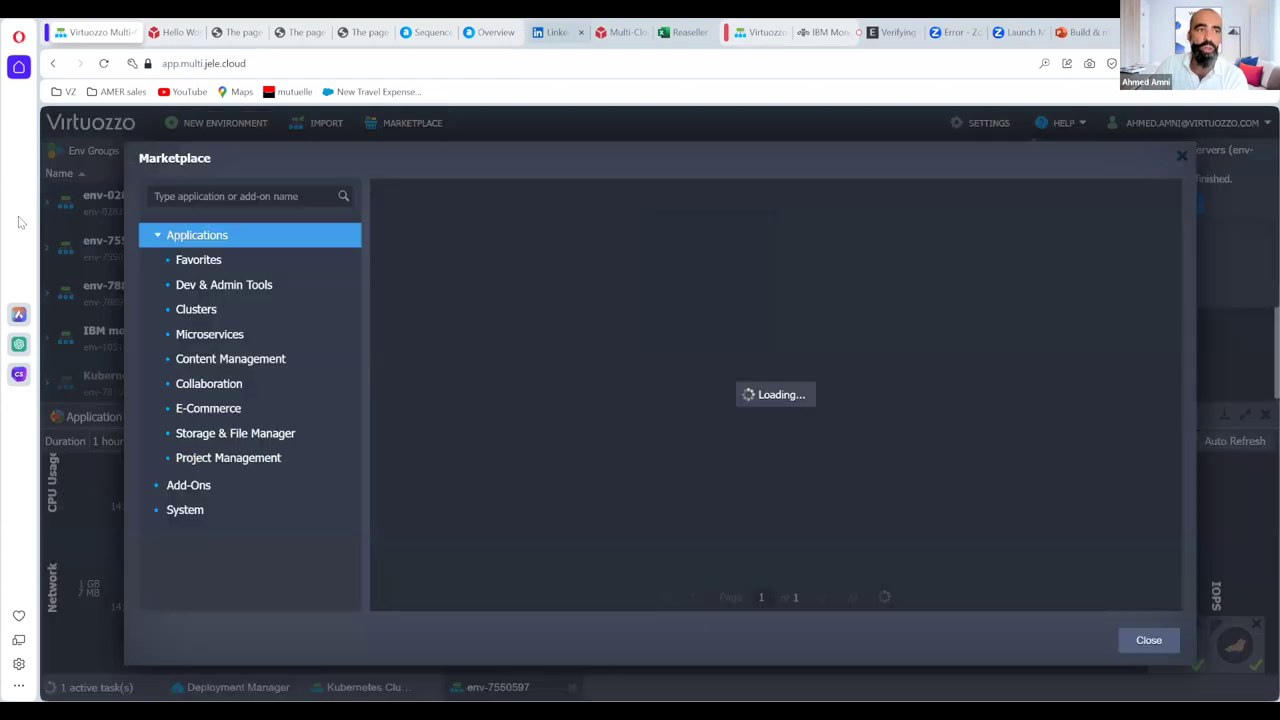
mouse_move(486, 230)
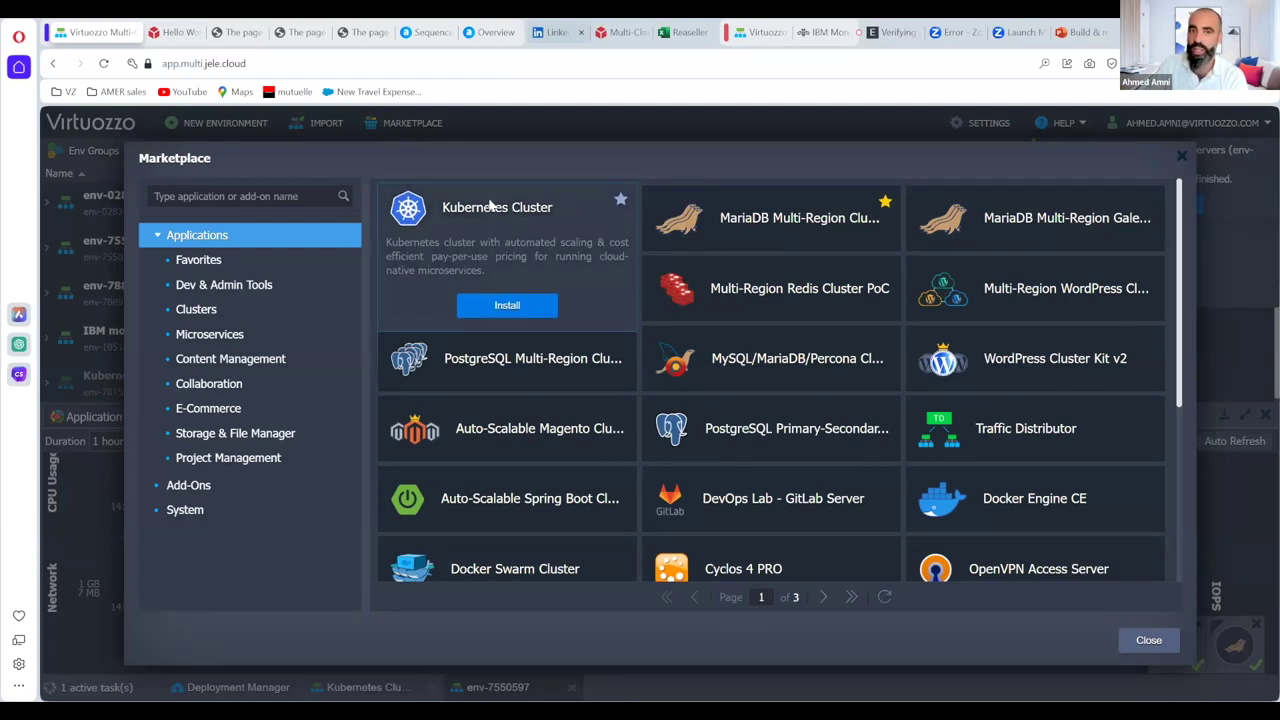
click(1149, 642)
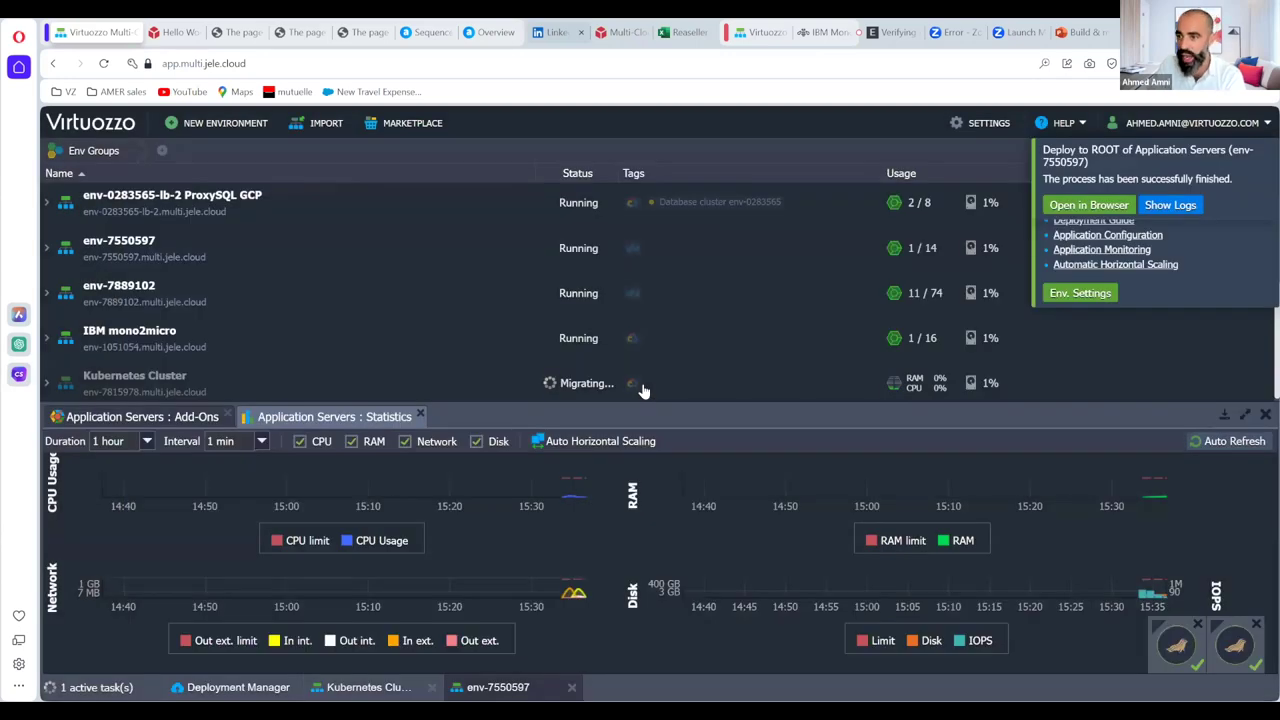